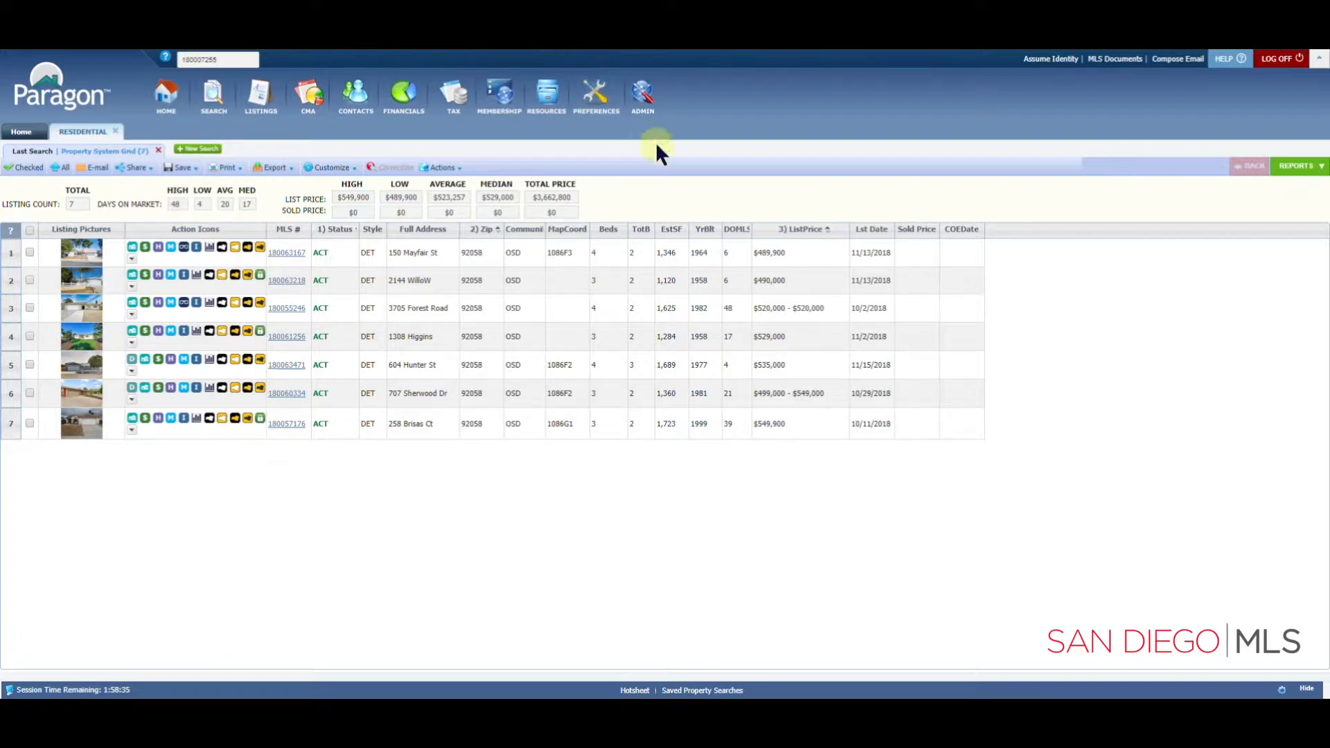
Examine the list of available spreadsheet reports, including the customizable grids, and close it again.
click(1302, 171)
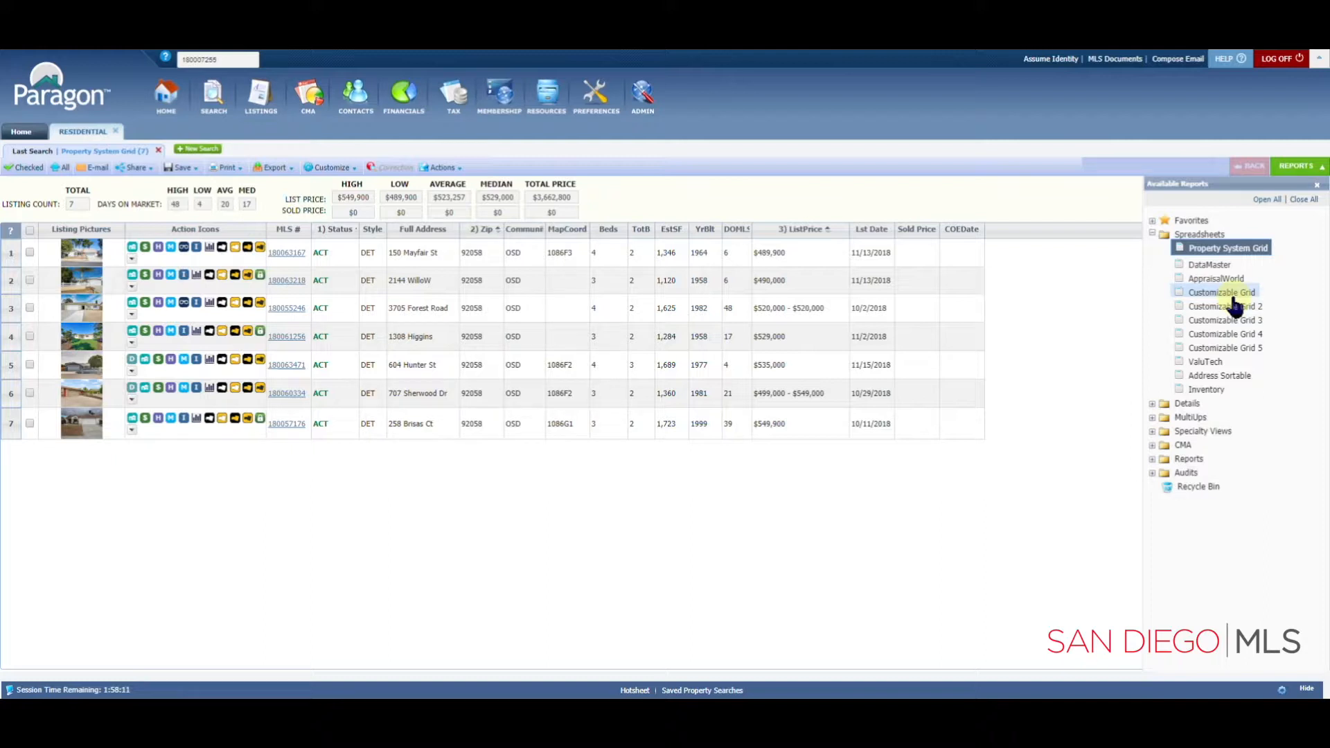
click(1314, 189)
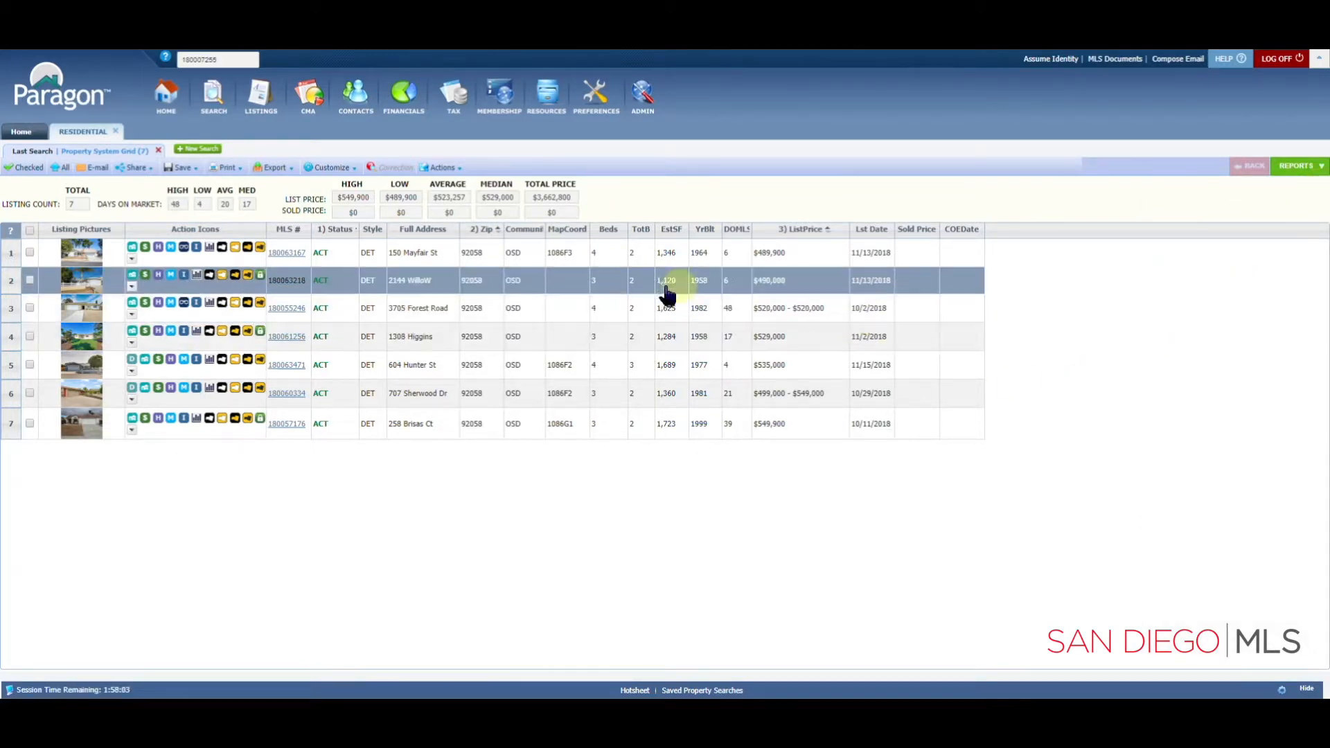
Open the field preferences of the Property System Grid and rename the spreadsheet to 1-Line Report.
click(327, 174)
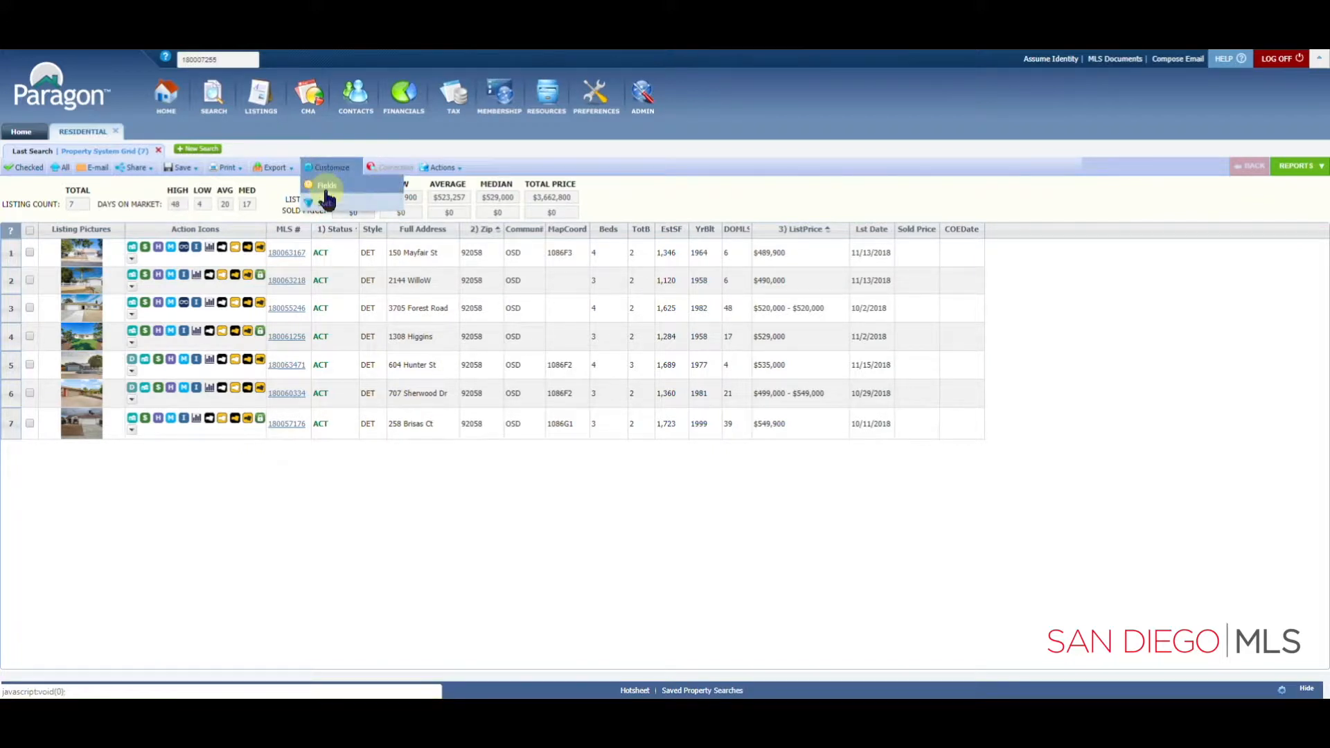
click(339, 194)
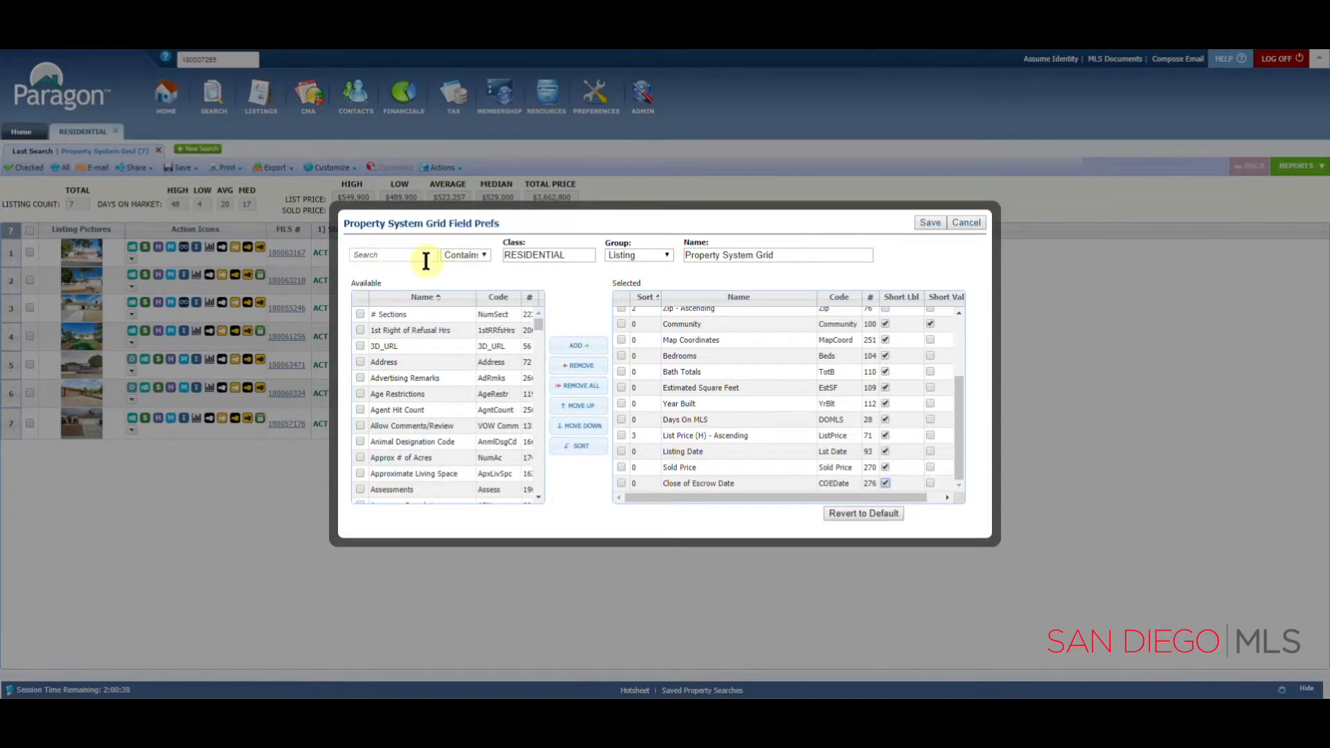
click(629, 257)
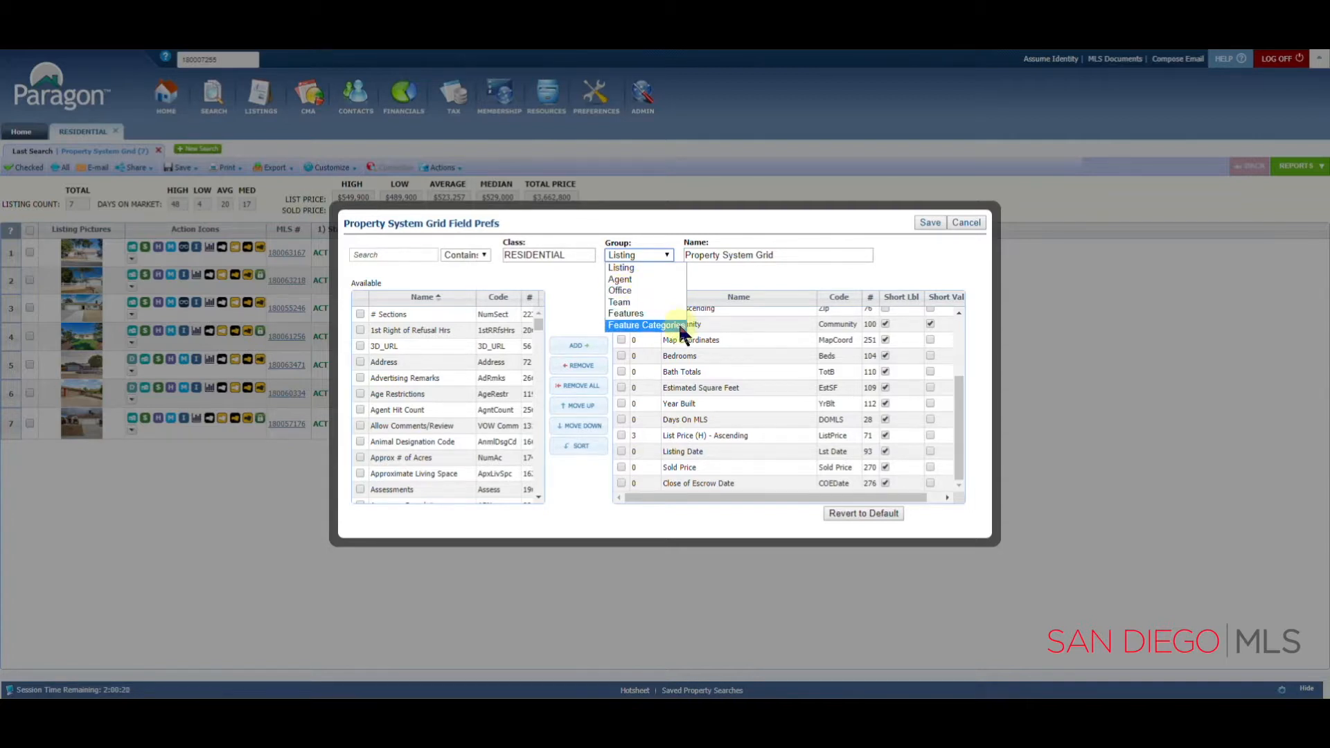
click(705, 265)
drag(781, 253, 658, 261)
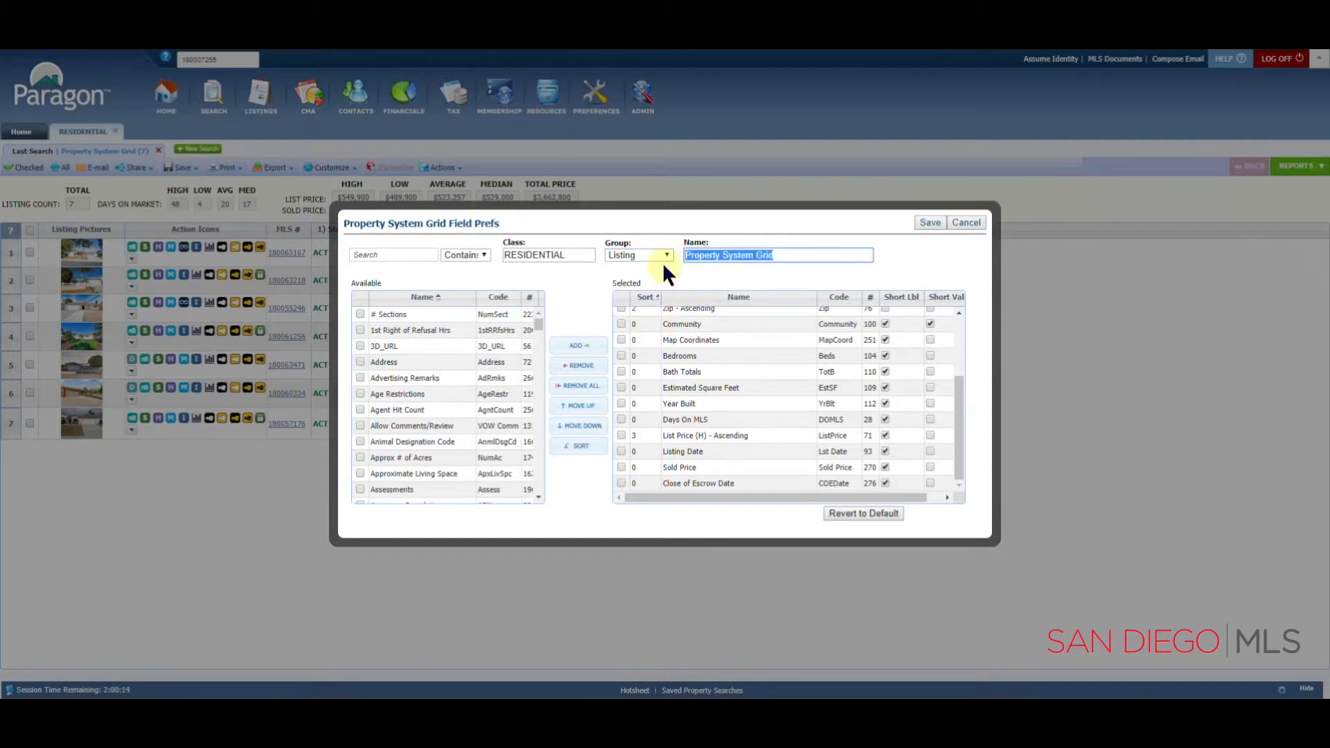
text(1)
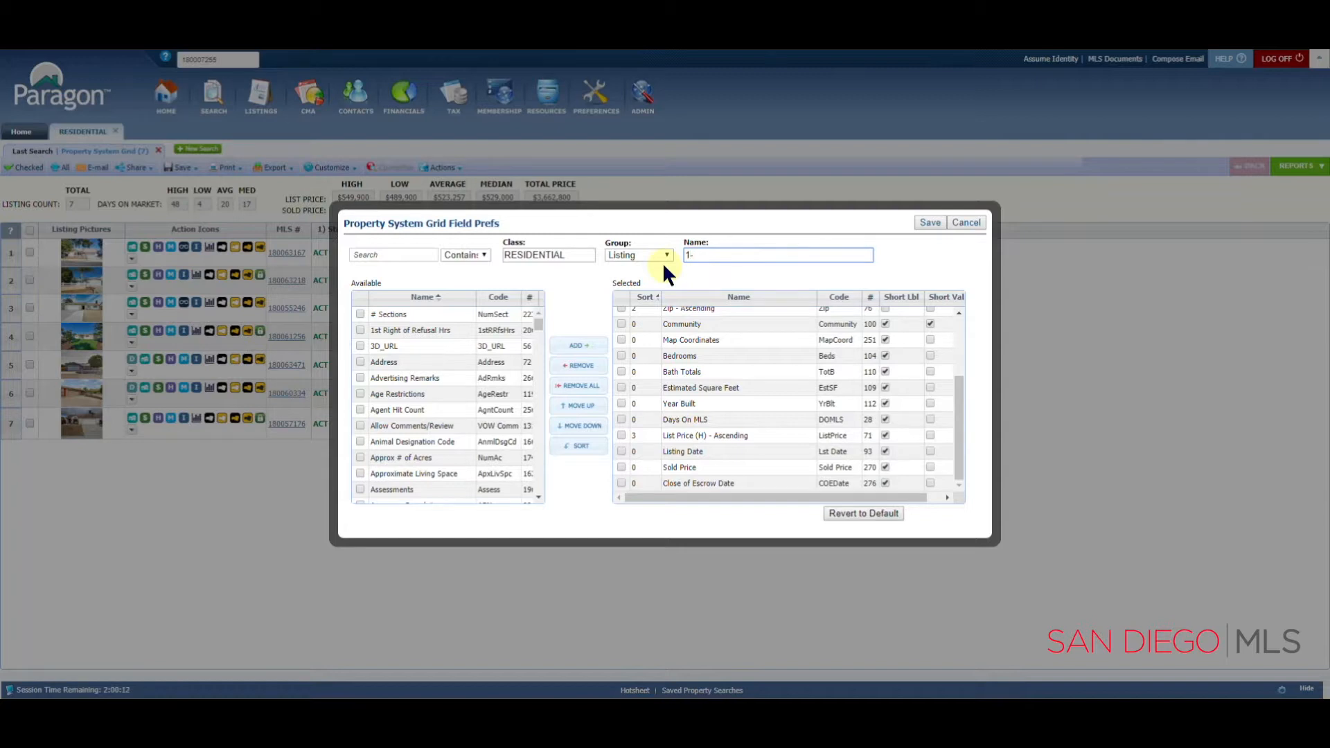
text(-Line Report)
Remove the Sold Price and Close of Escrow Date fields from the spreadsheet's selected fields.
click(415, 378)
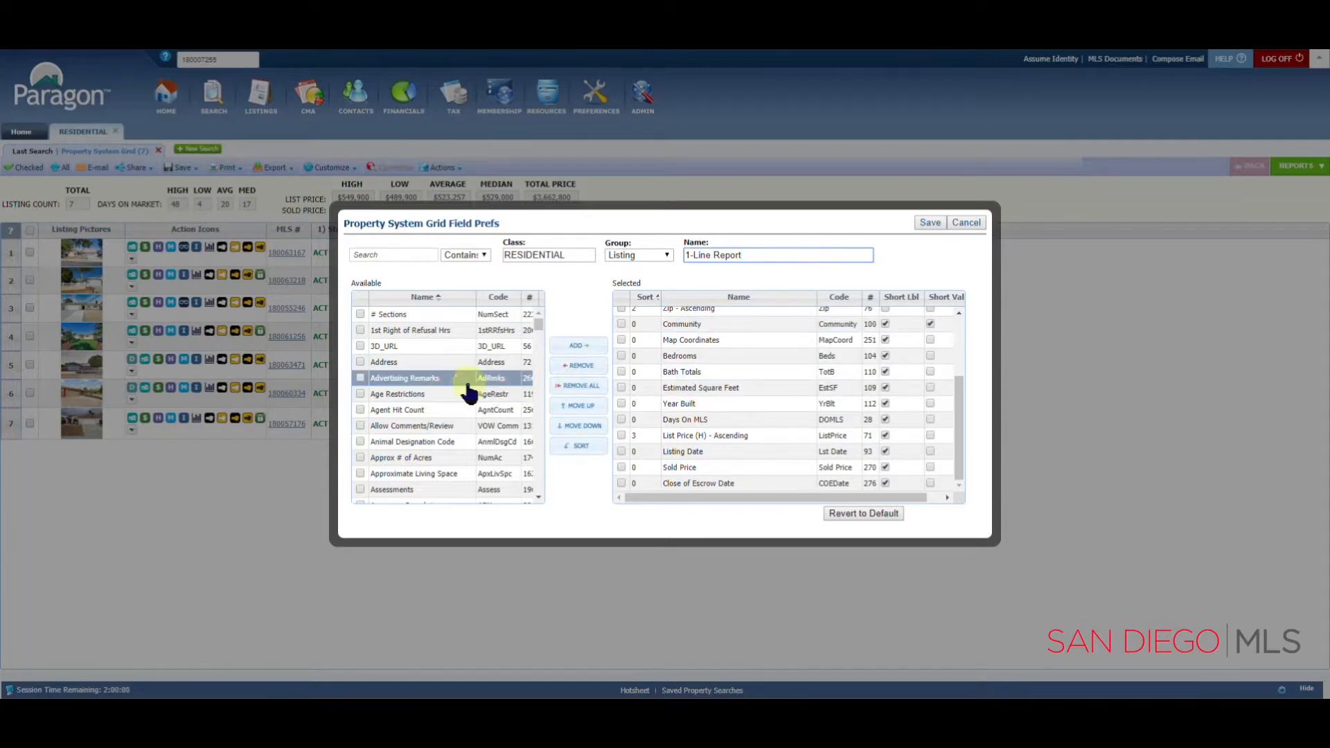
click(631, 420)
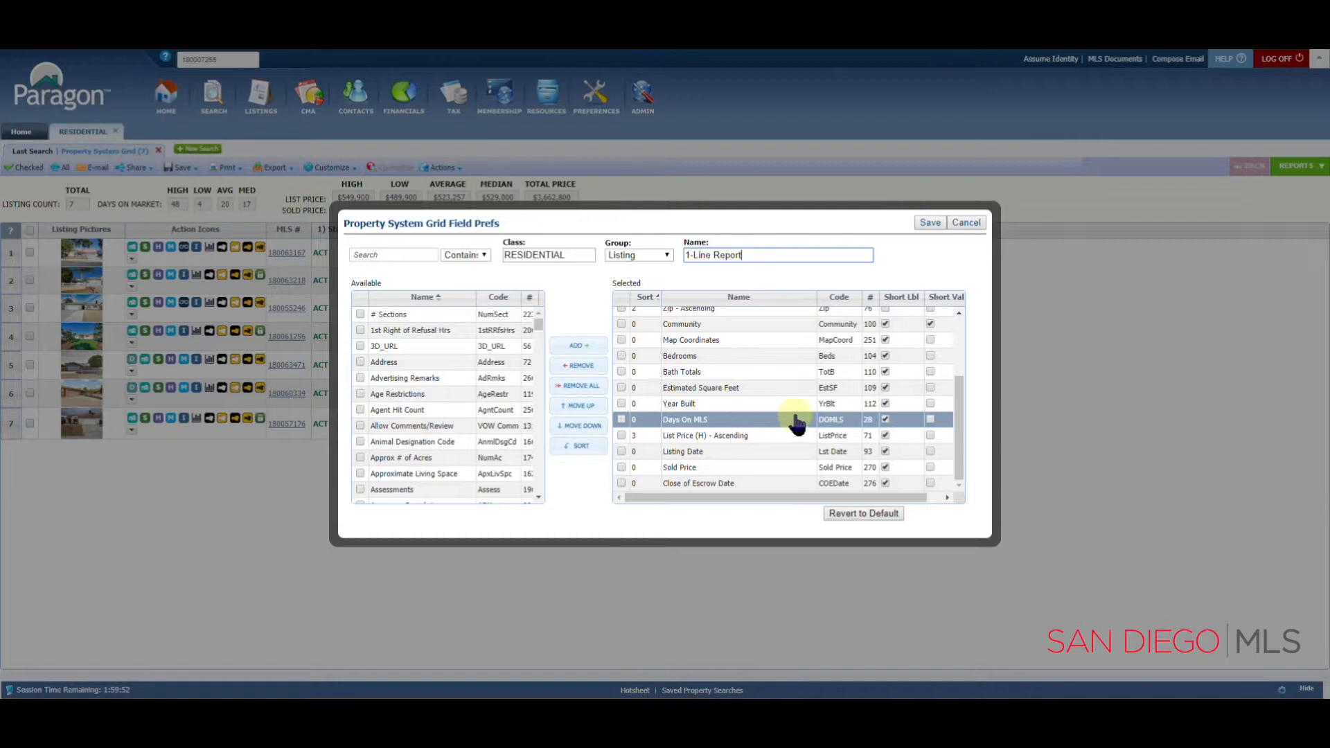
click(724, 436)
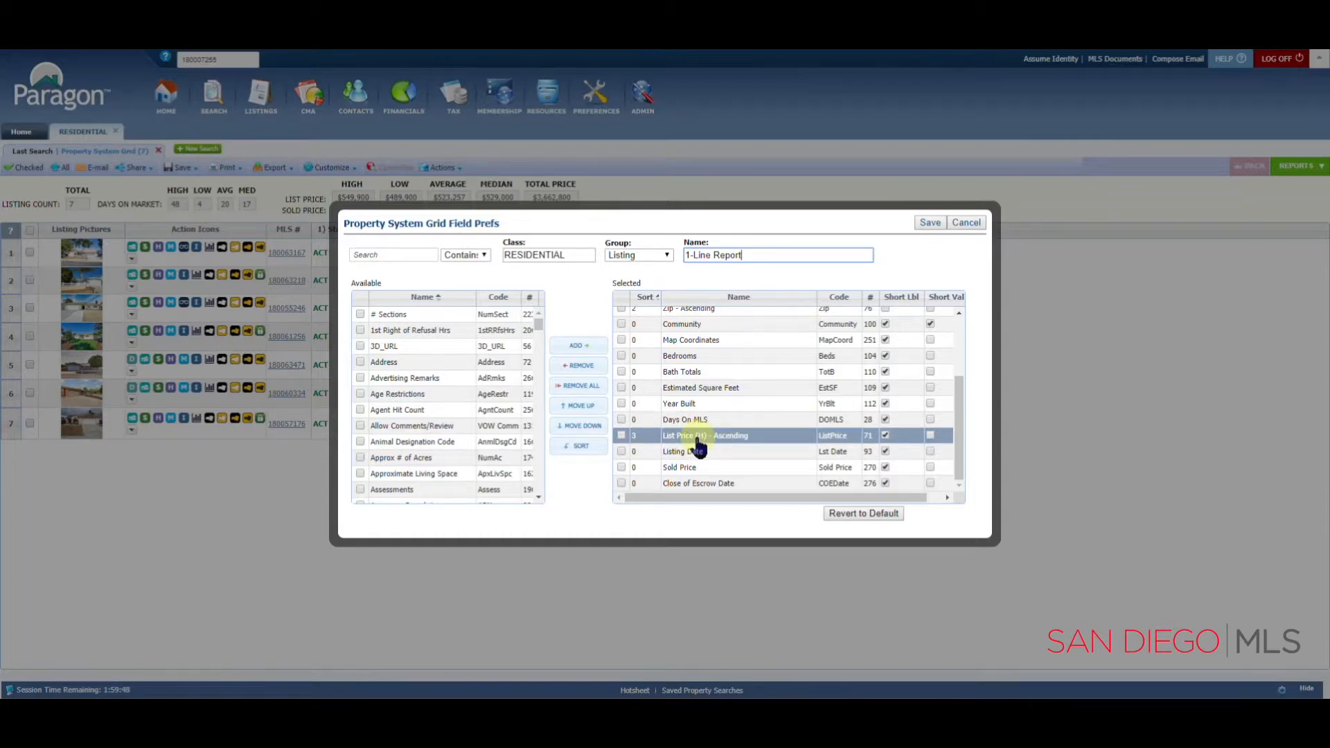
click(703, 391)
click(710, 377)
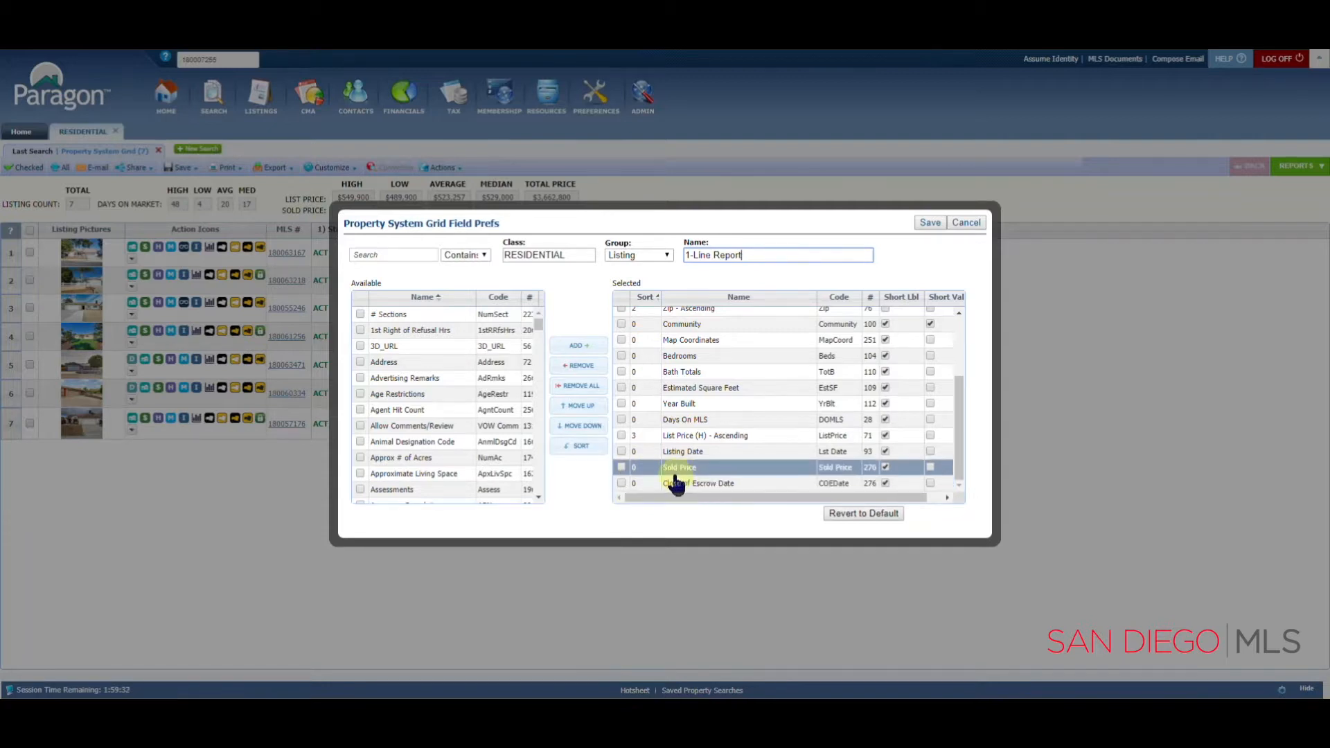
click(620, 467)
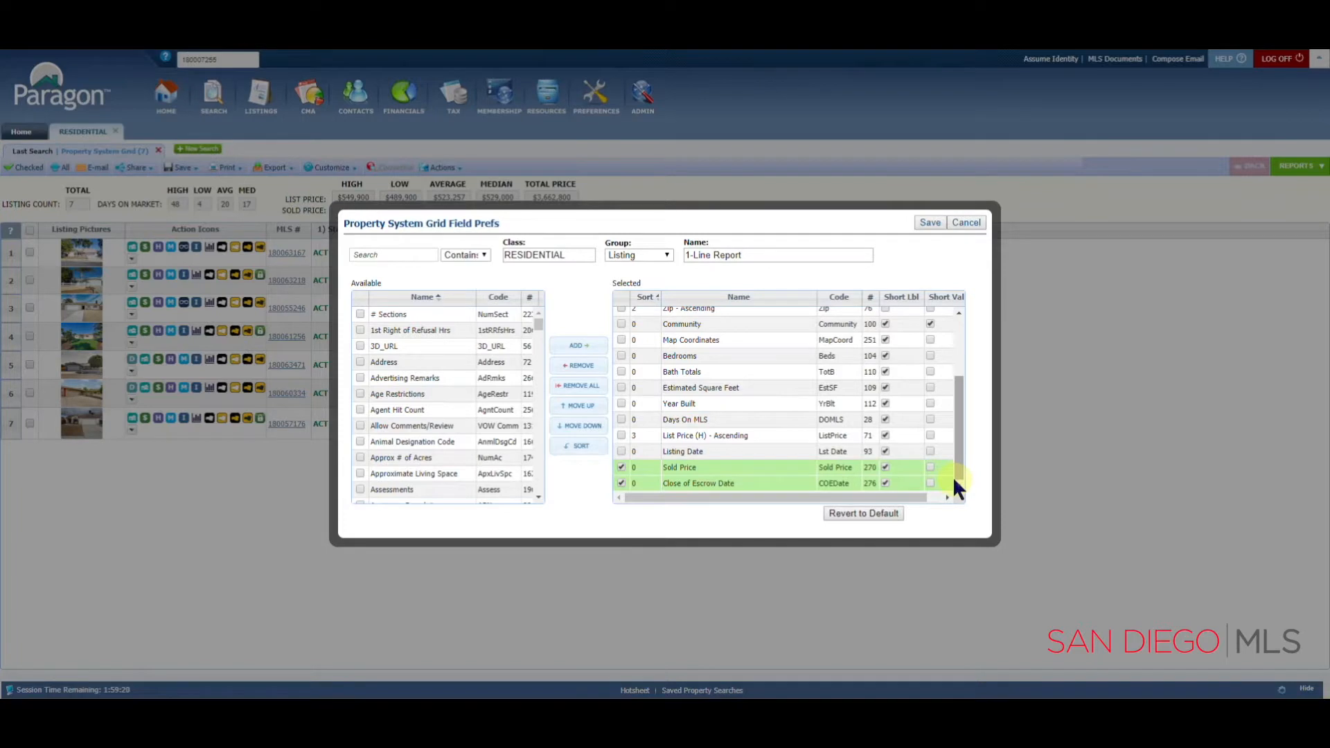
click(575, 366)
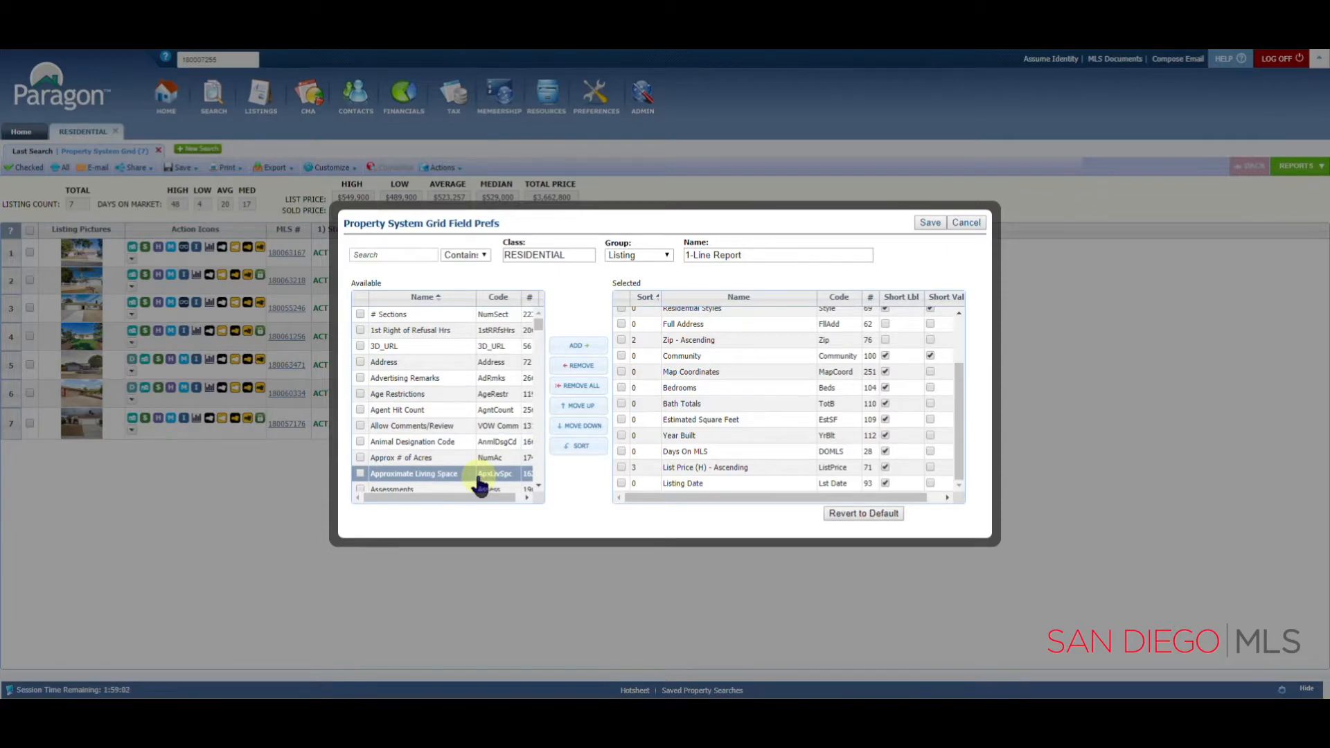
Search the available fields for "lot" and add Lot SqFt Approx to the selected fields.
click(398, 255)
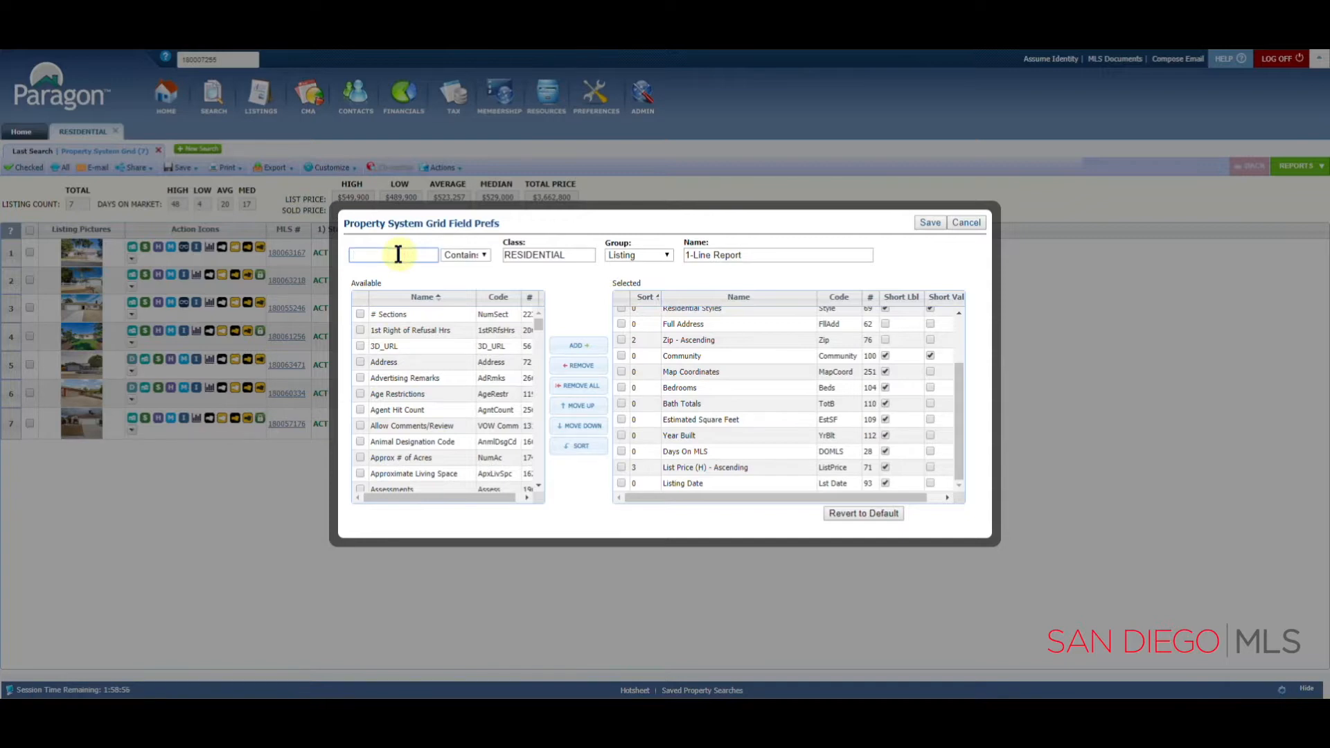
text(lot)
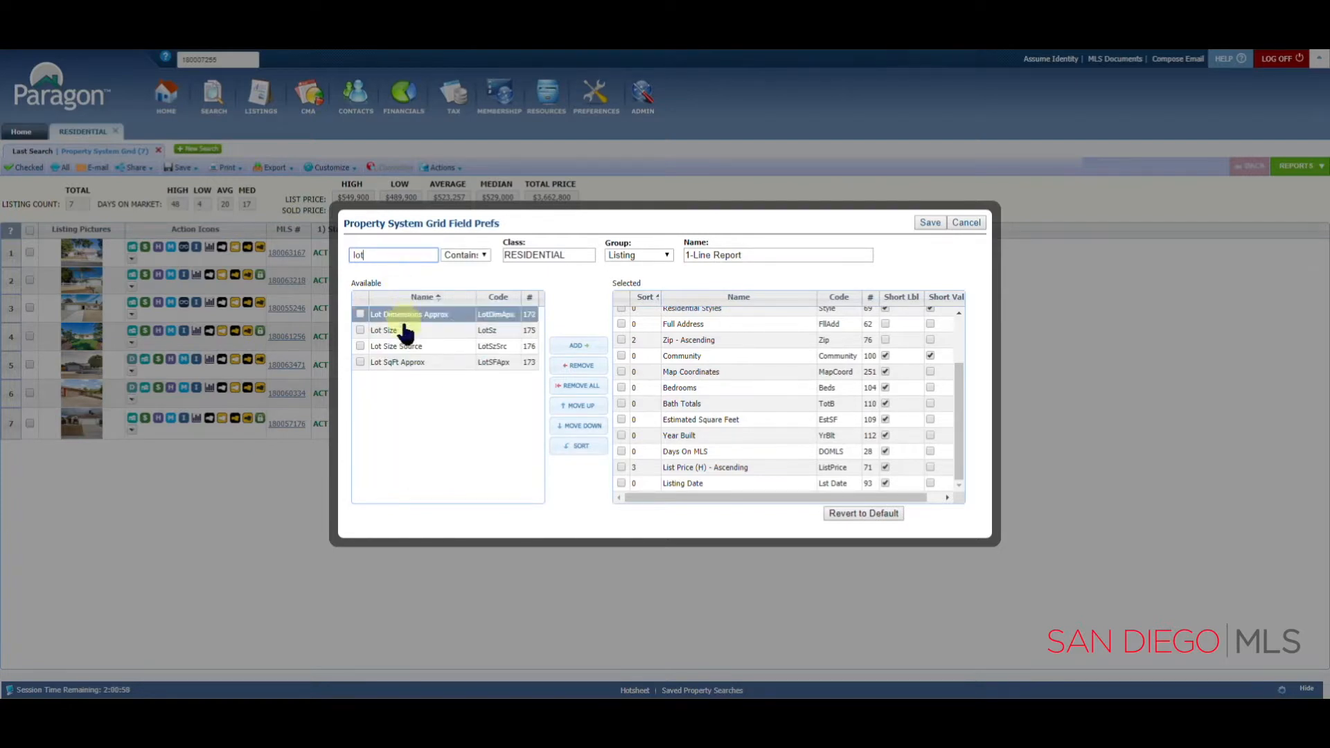
click(367, 365)
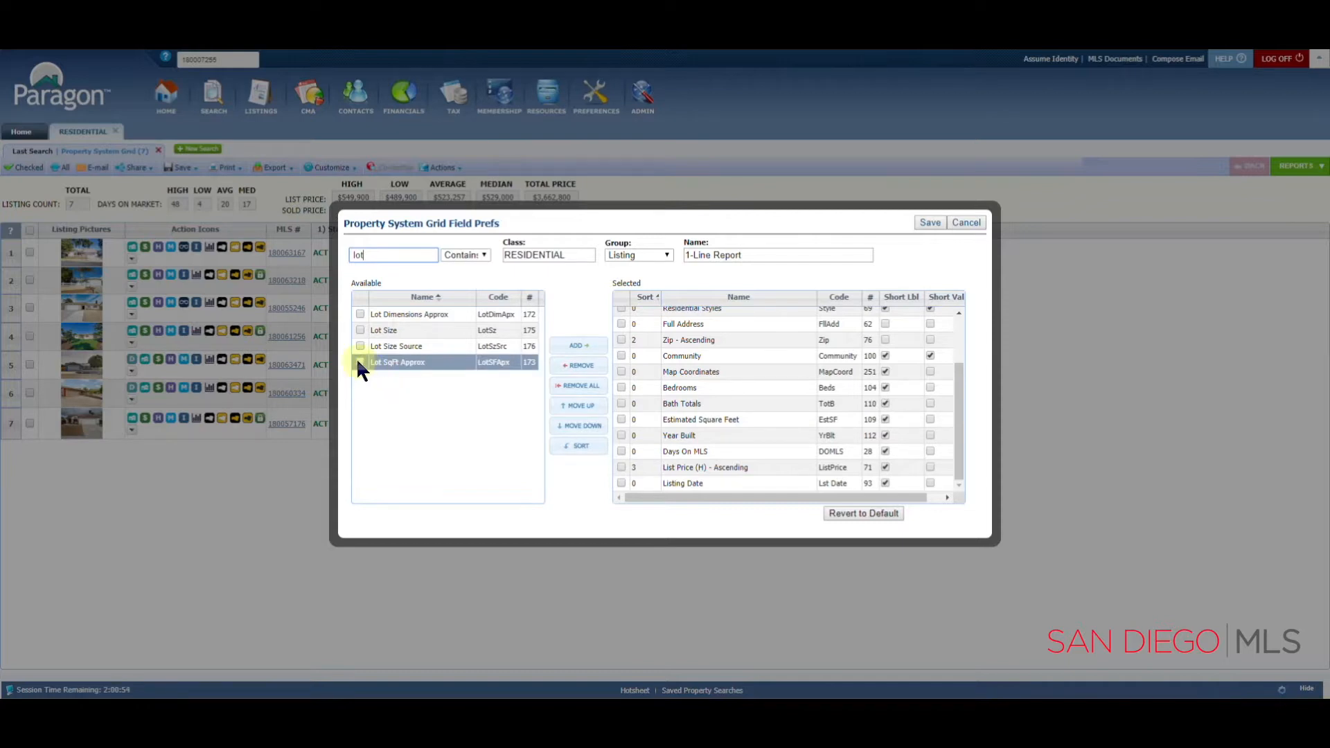
click(359, 362)
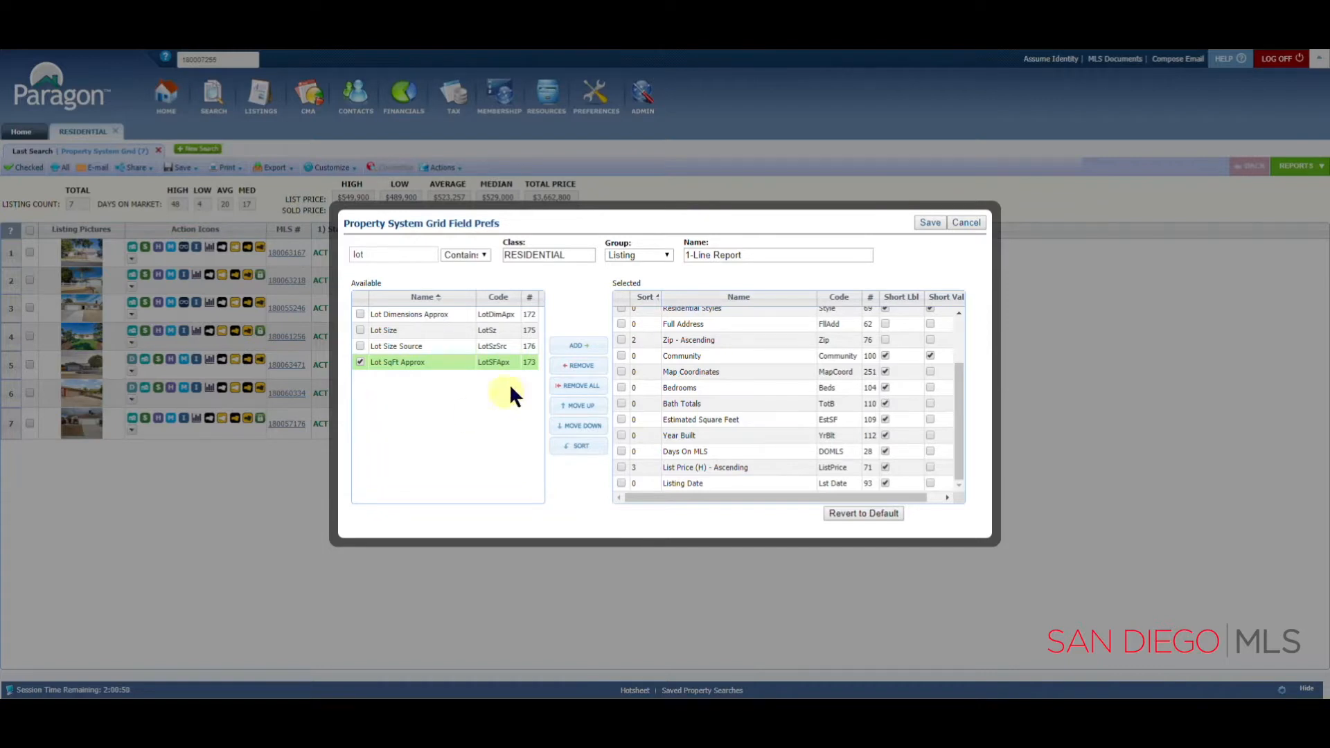
click(580, 347)
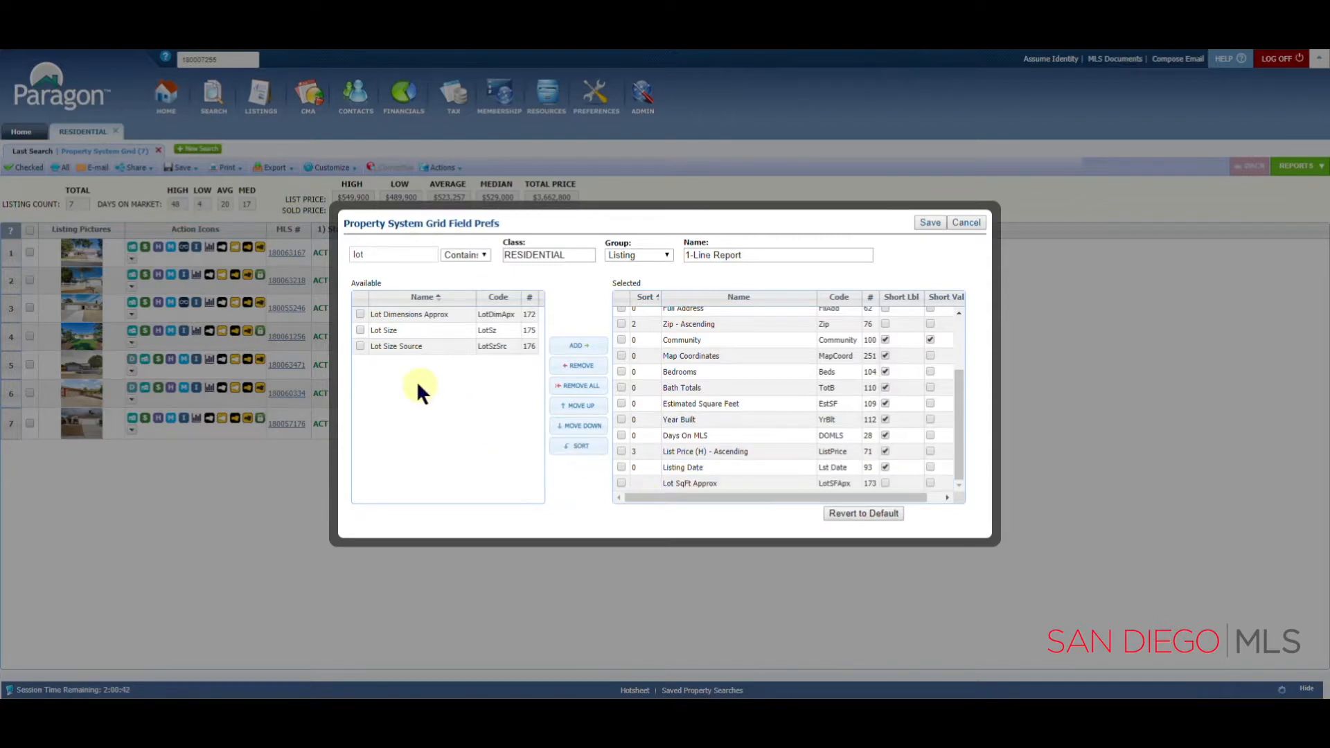
Search the available fields for "fee" and add Monthly Total Fees to the selected fields.
click(359, 255)
text(fee)
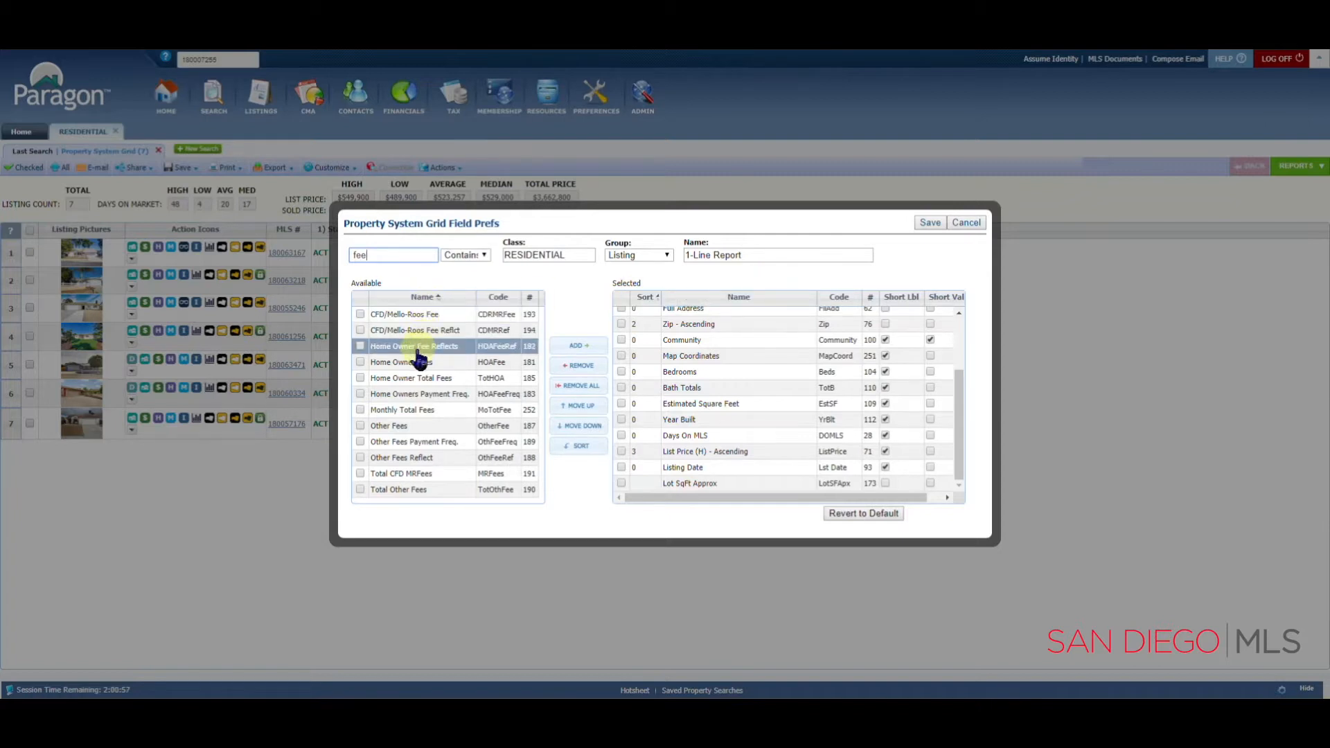
click(360, 410)
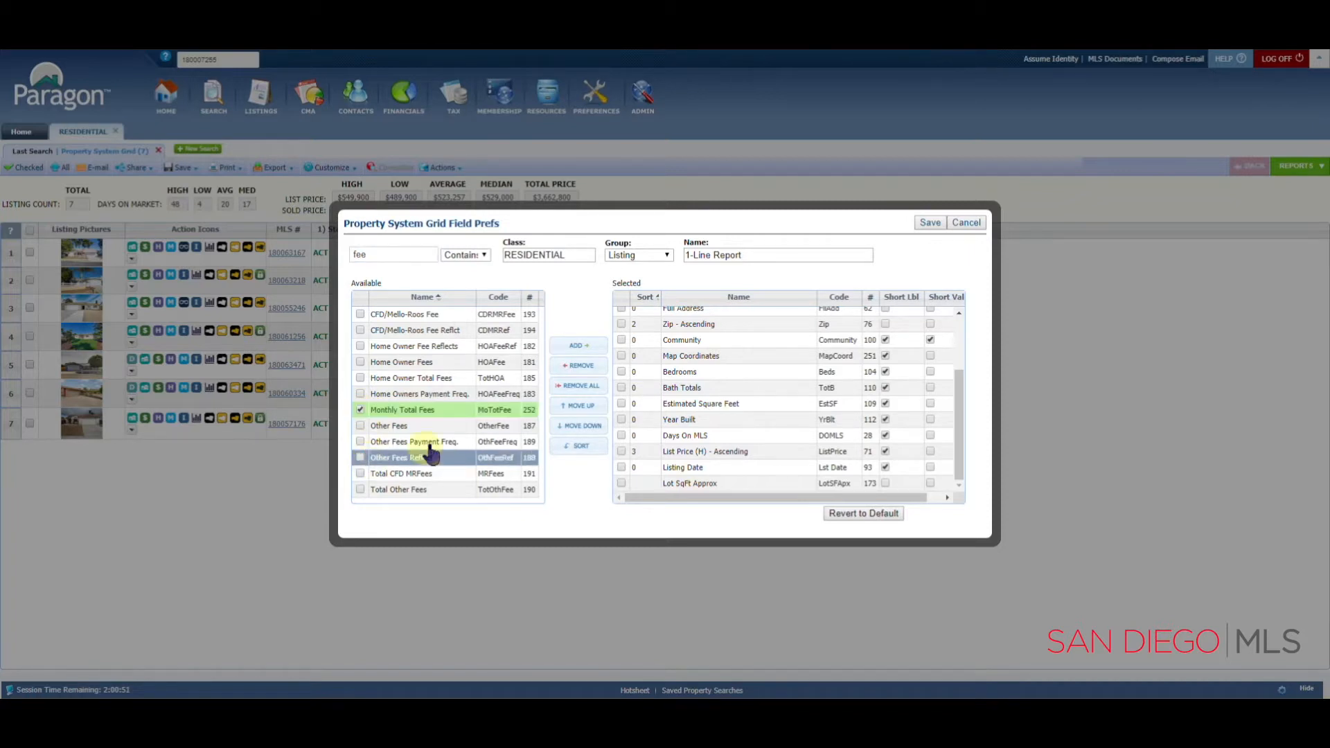
click(582, 346)
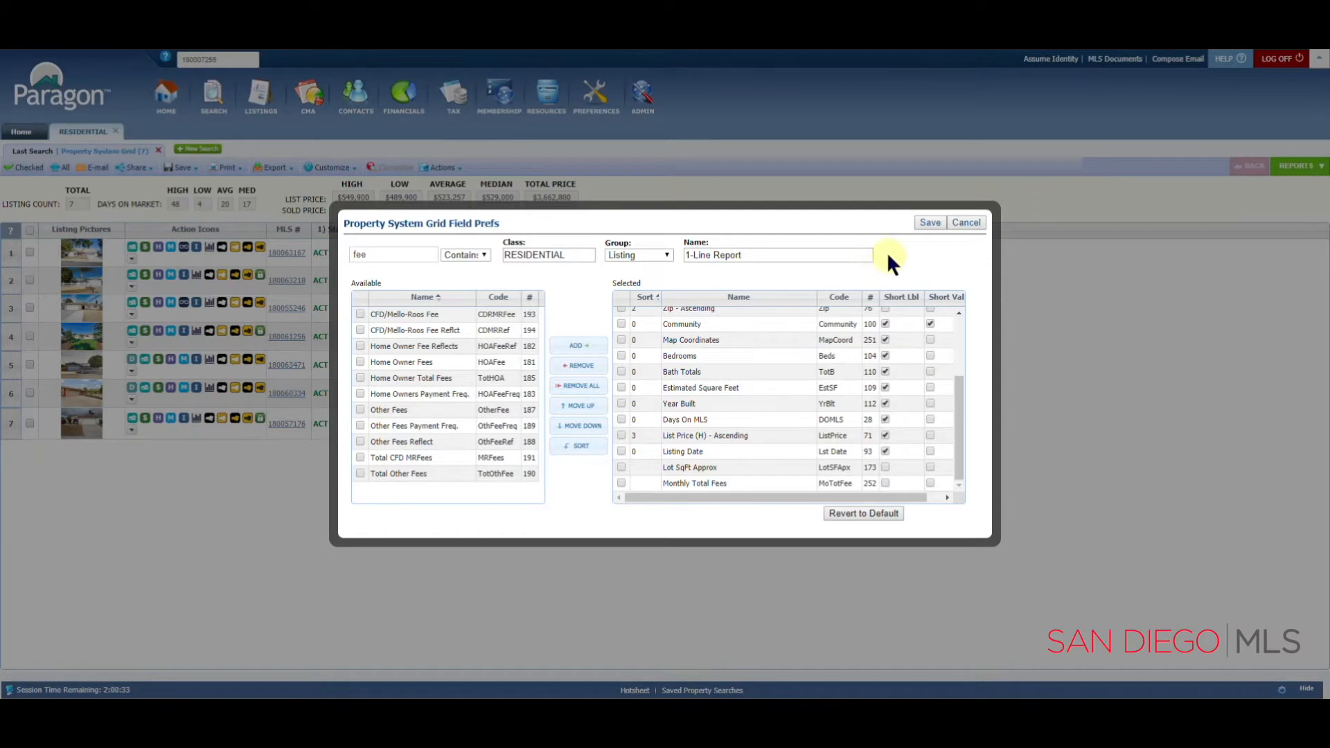
Save the field preferences and move the lot square footage column between Full Address and Zip in the results grid.
click(930, 222)
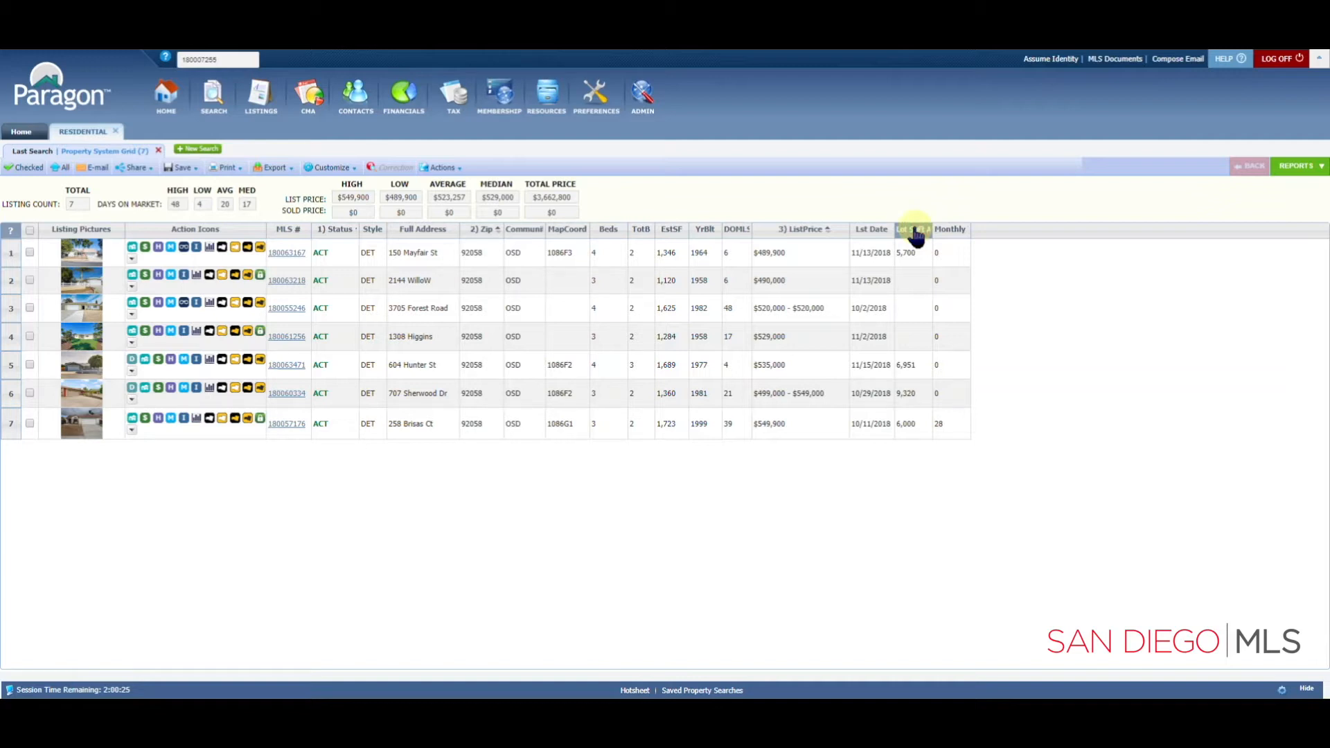
drag(914, 234, 478, 253)
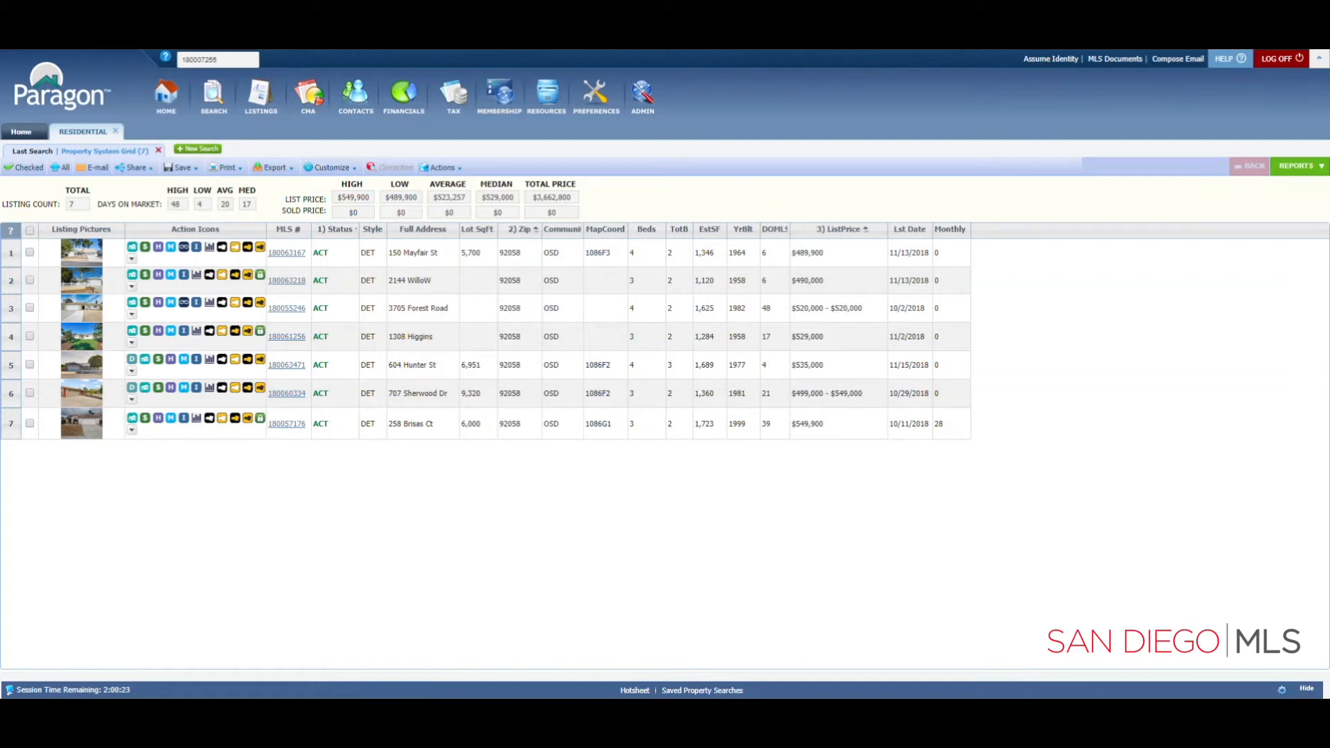
Reopen the field preferences and remove Bedrooms, Bath Totals, Estimated Square Feet and Year Built from the selected fields.
click(323, 170)
click(323, 191)
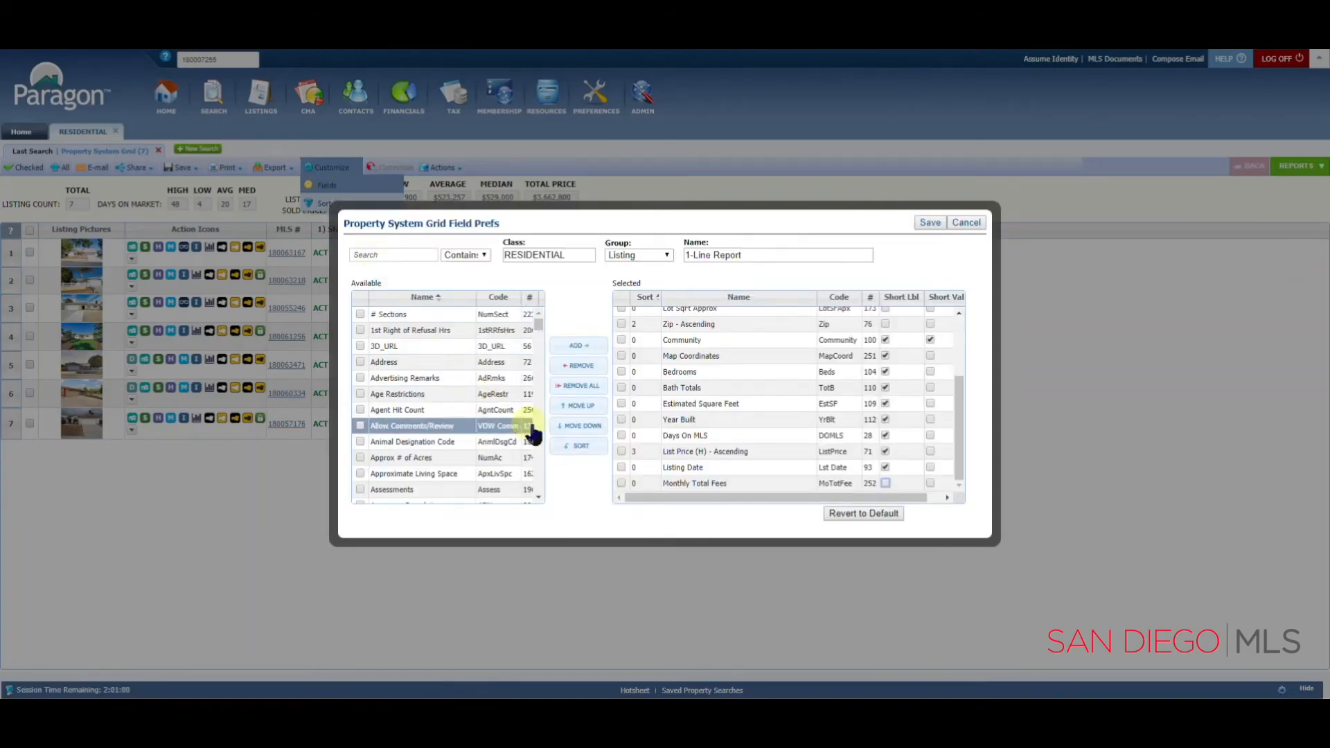
click(620, 371)
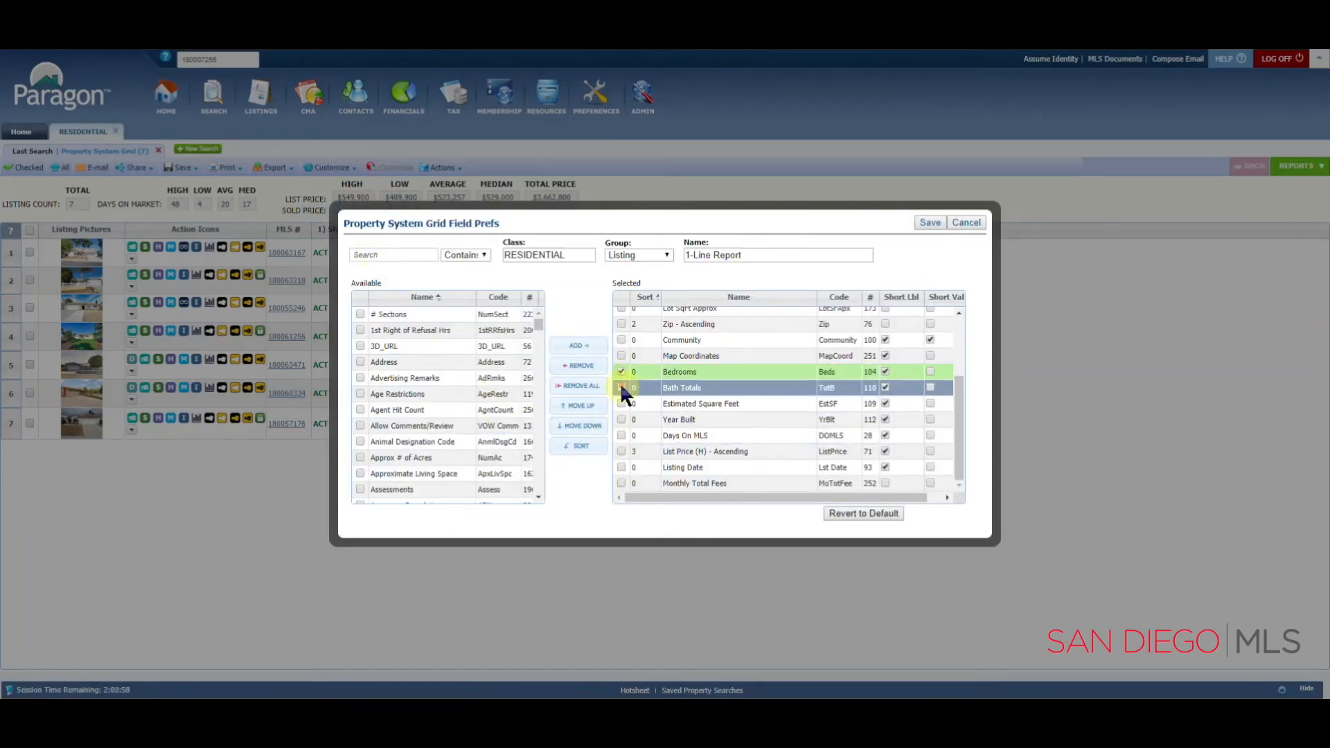
click(621, 387)
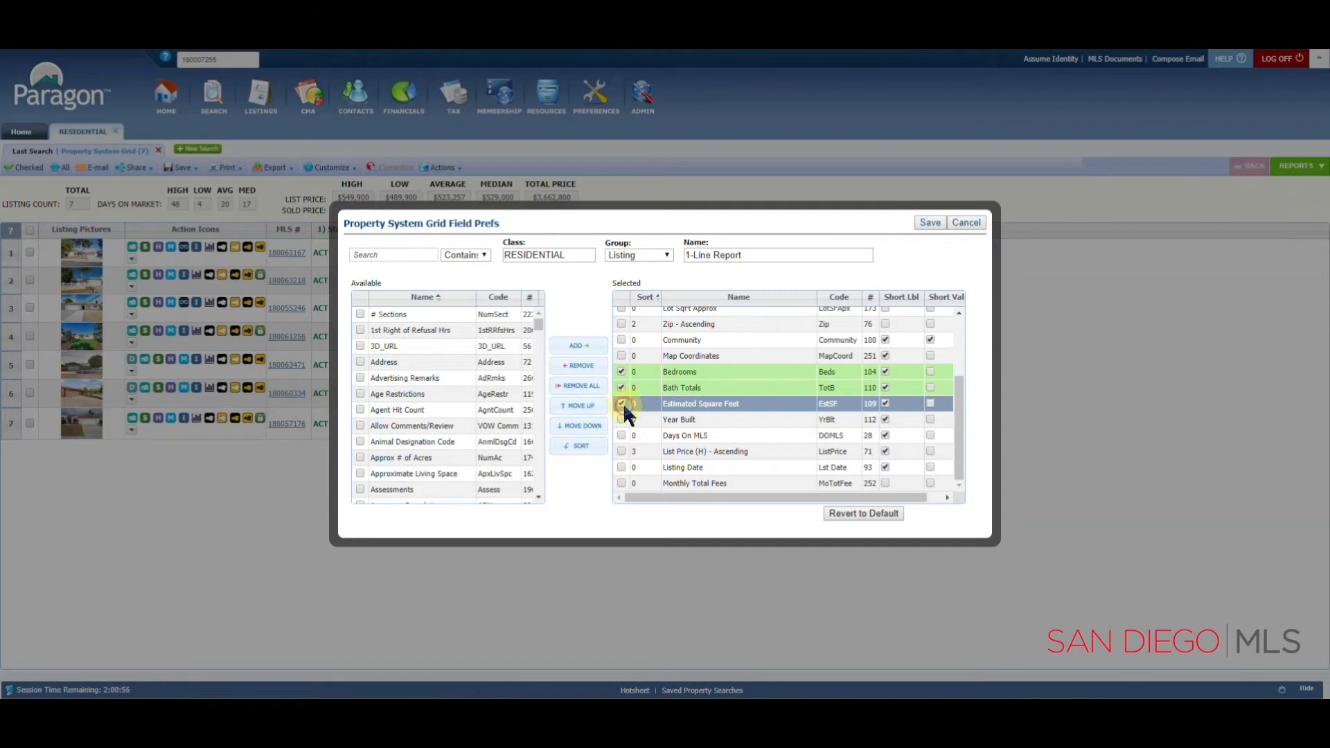
click(622, 404)
click(622, 419)
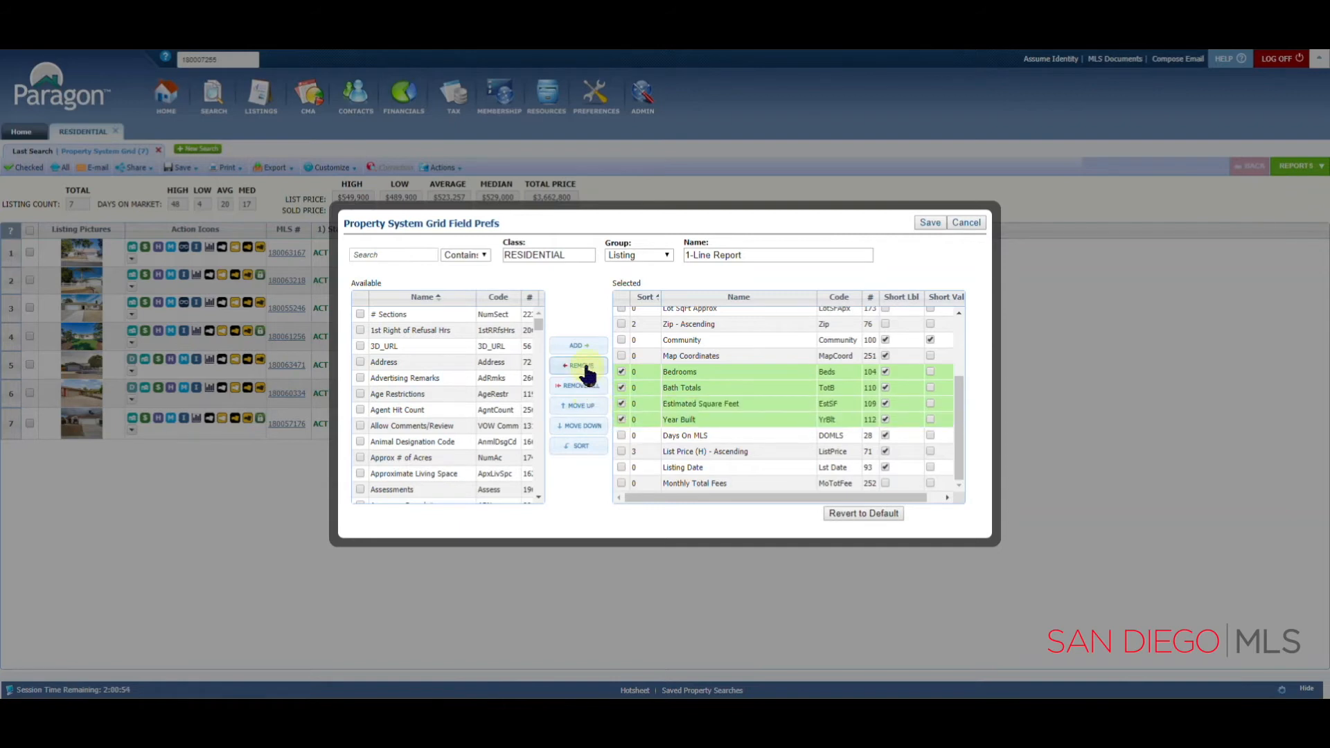
click(585, 366)
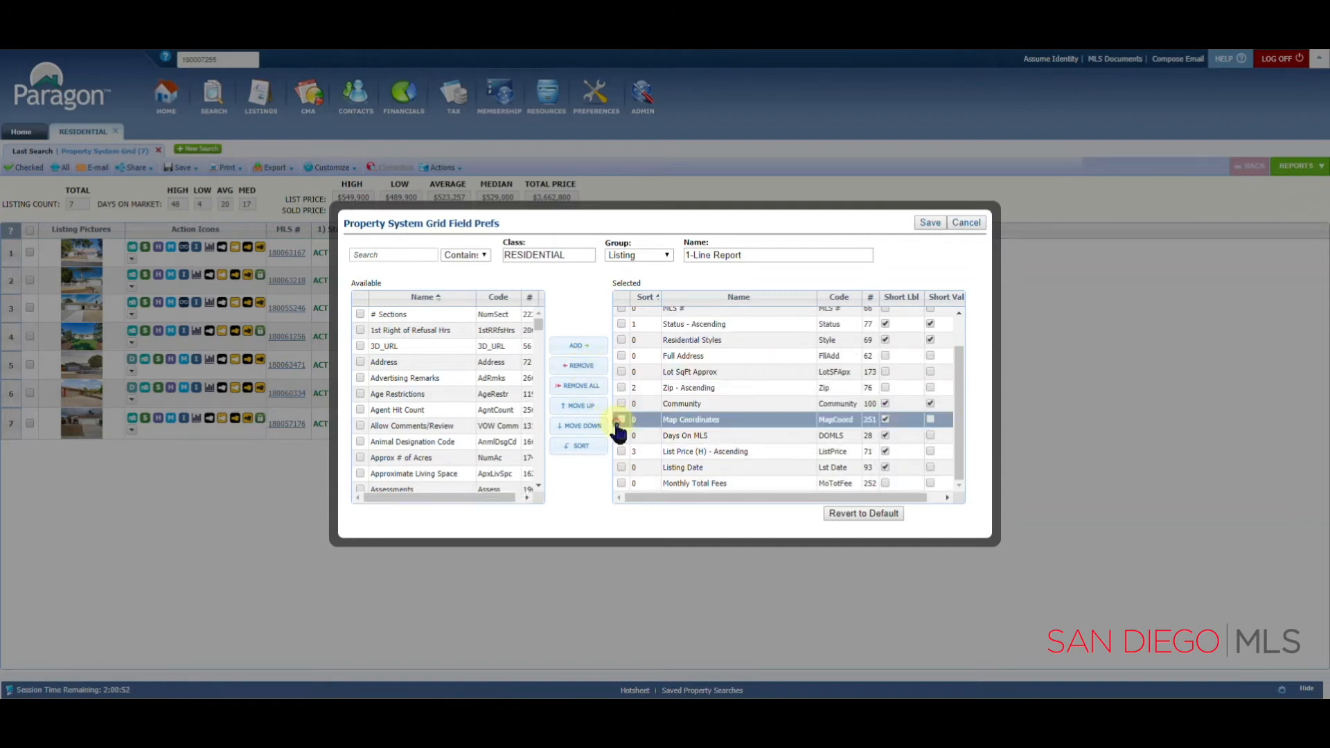
click(679, 420)
click(664, 454)
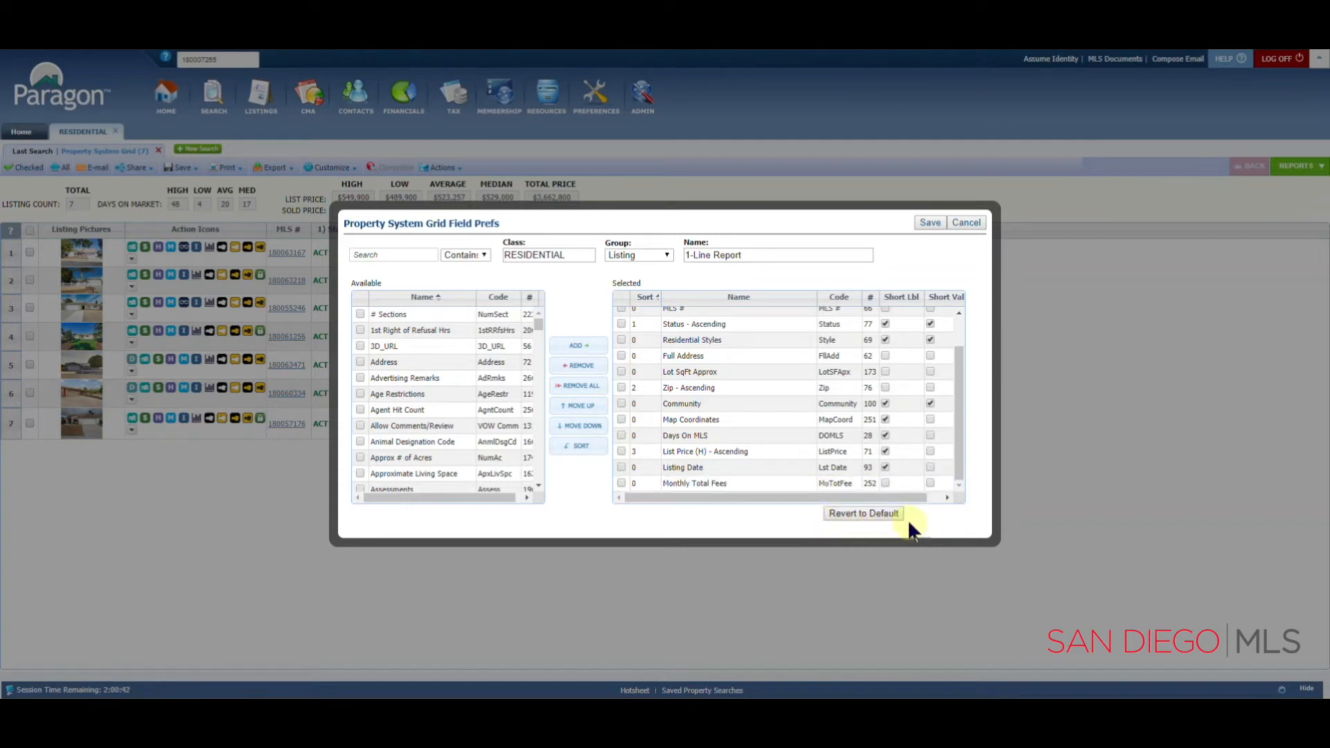
Revert the spreadsheet's fields to the default set and accept the reset.
click(864, 514)
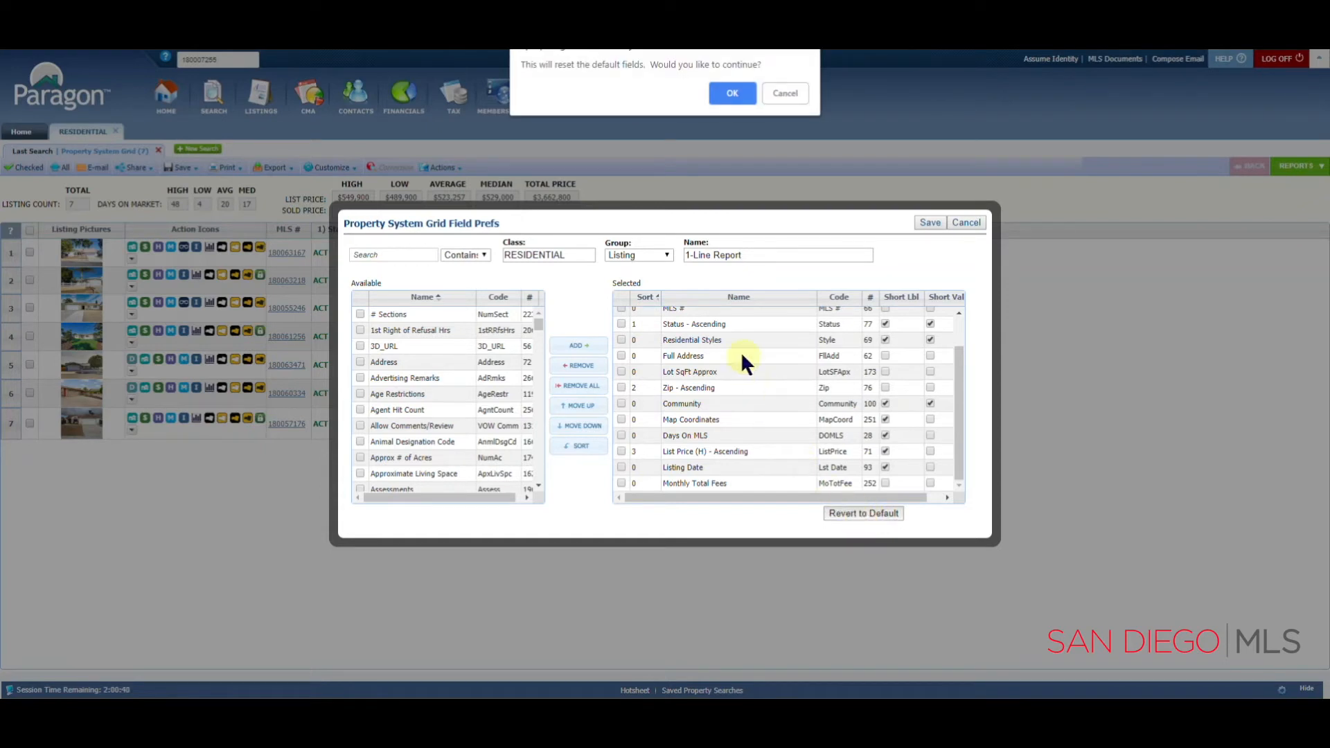
click(721, 96)
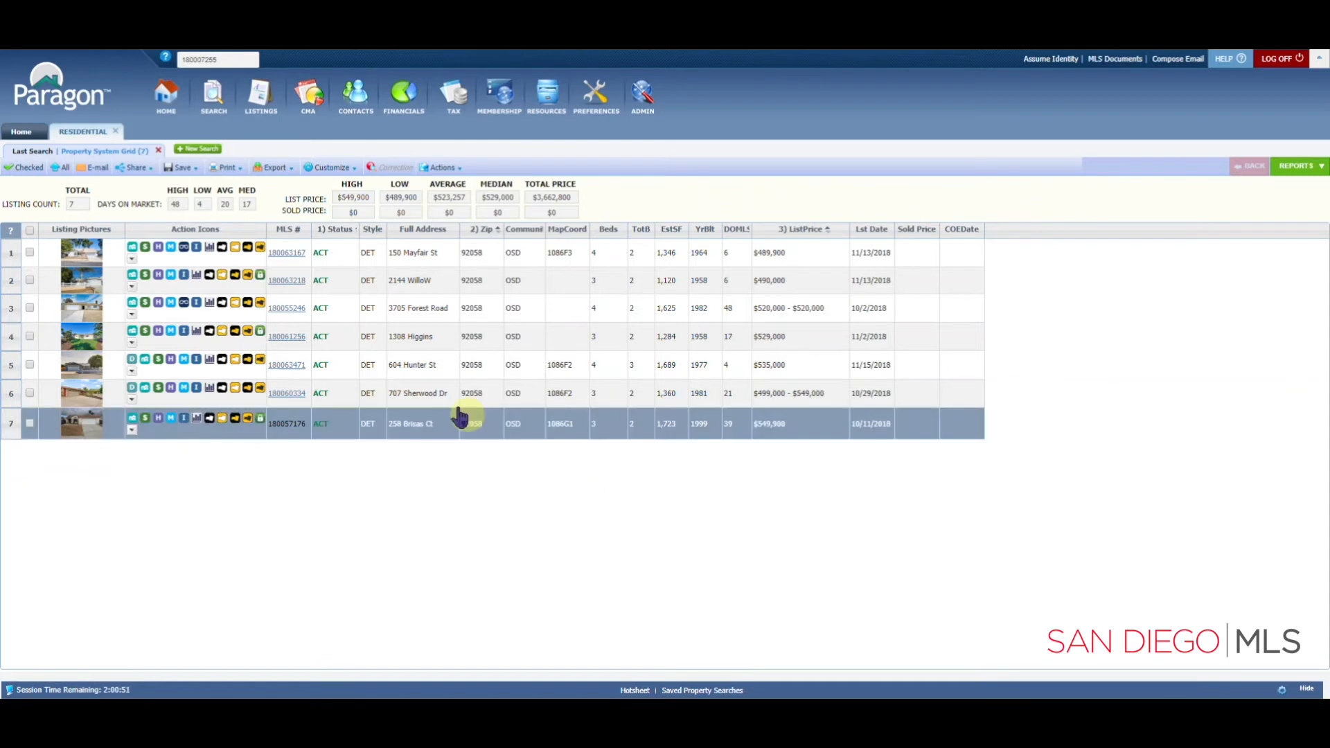
Open the spreadsheet's sort settings and bring up the column choices for the primary sort.
click(324, 171)
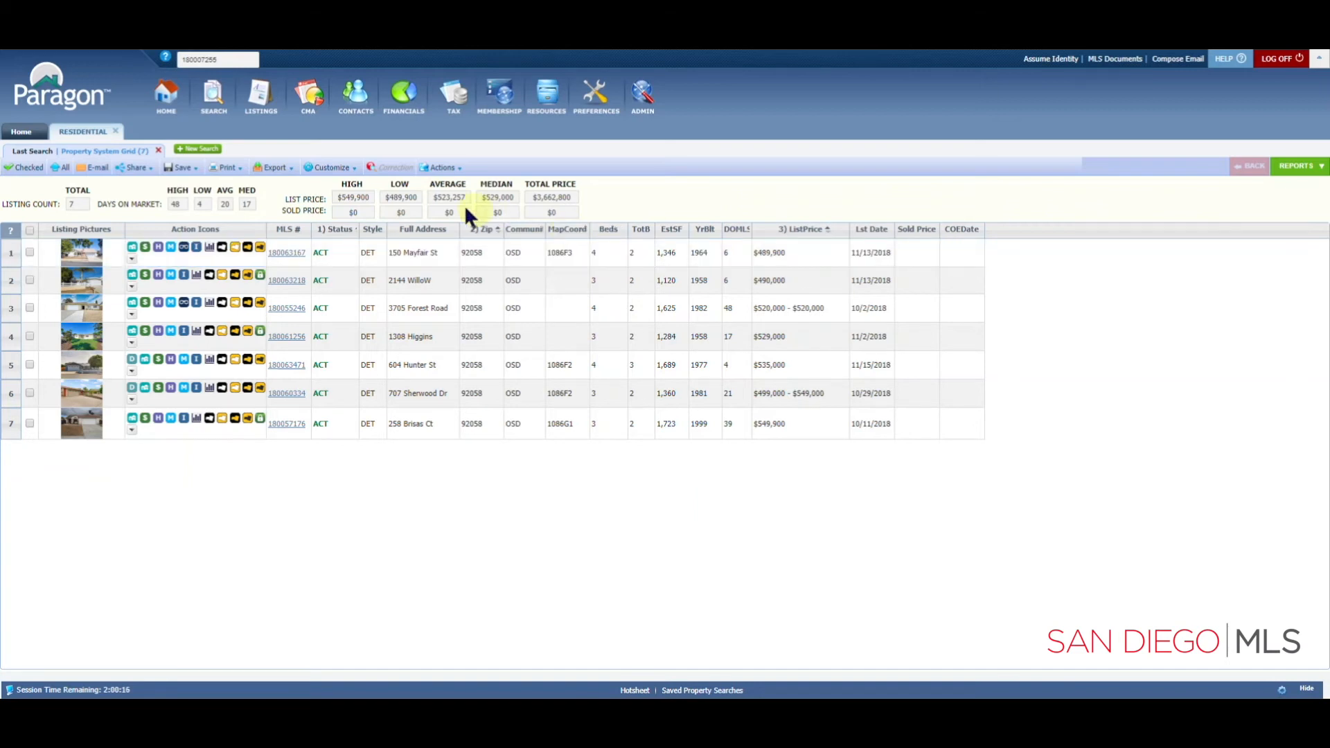
click(329, 168)
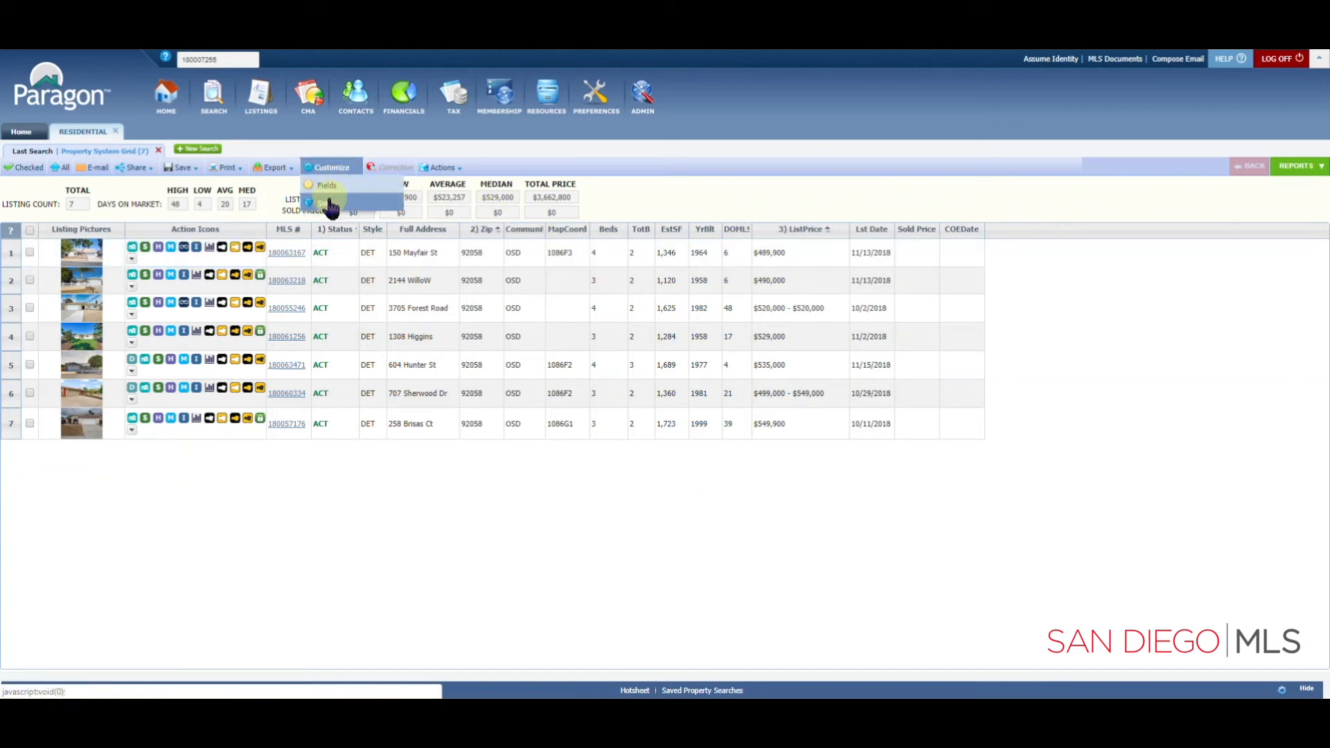
click(323, 208)
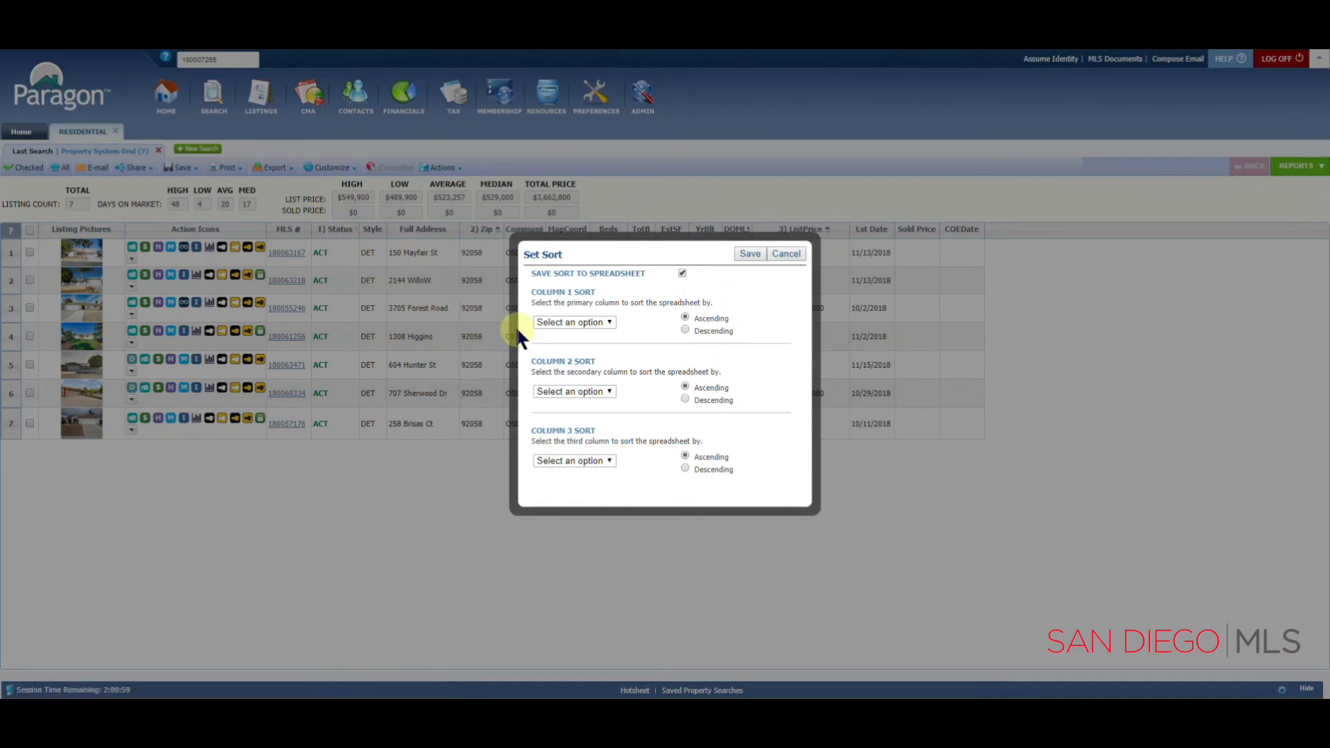
click(584, 322)
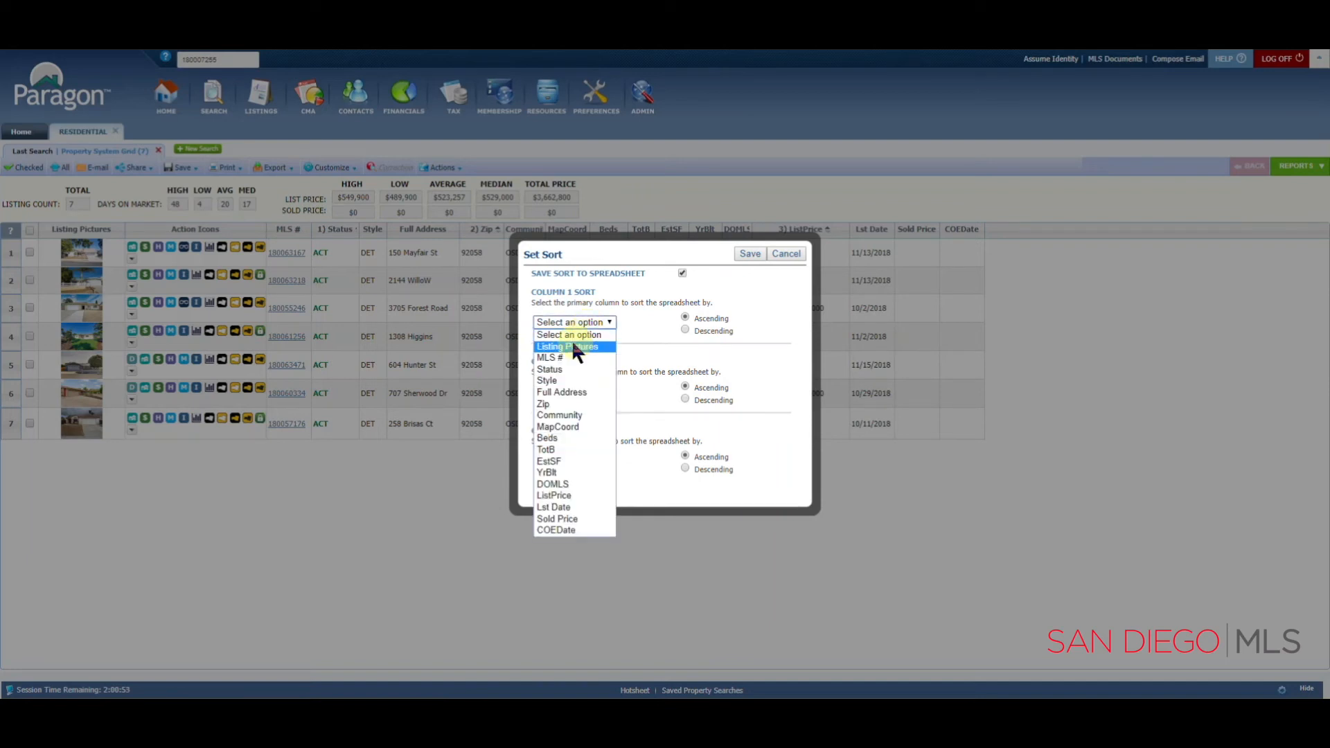